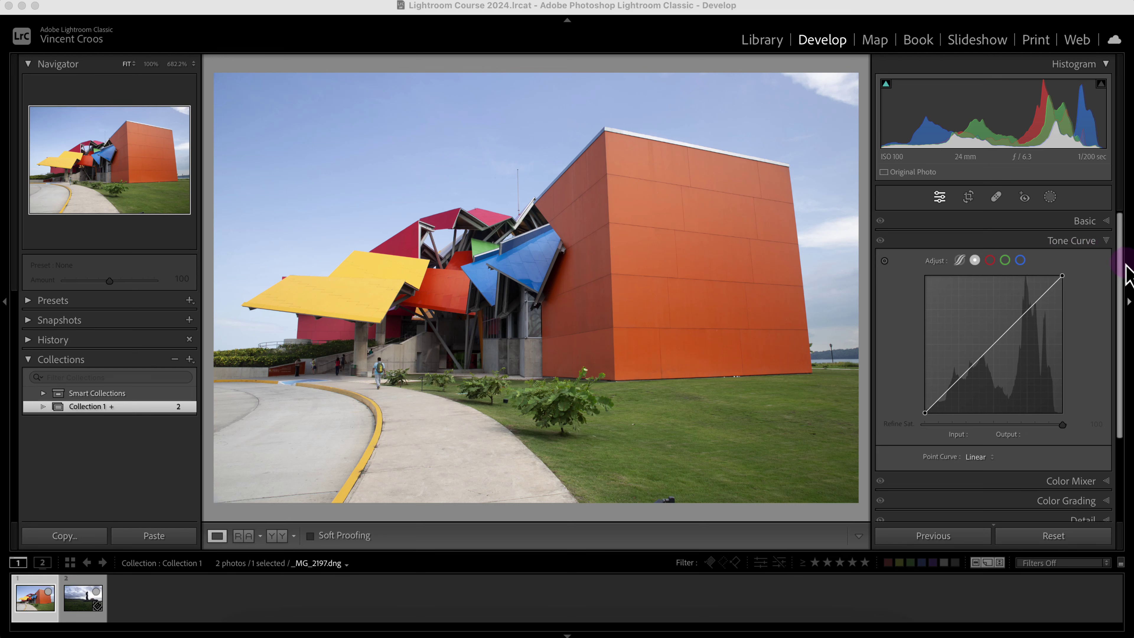
Expand the Tone Curve panel to show the photo's unedited straight linear point curve
{"action": "left_click", "coordinate": [1105, 223]}
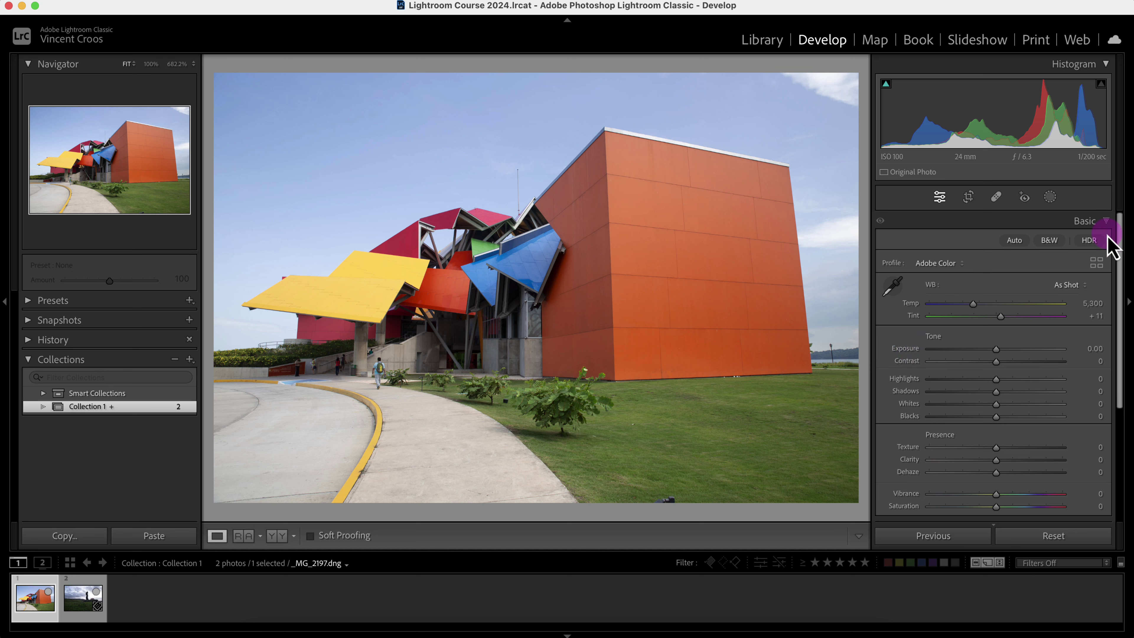
{"action": "left_click", "coordinate": [1100, 221]}
{"action": "left_click", "coordinate": [1102, 241]}
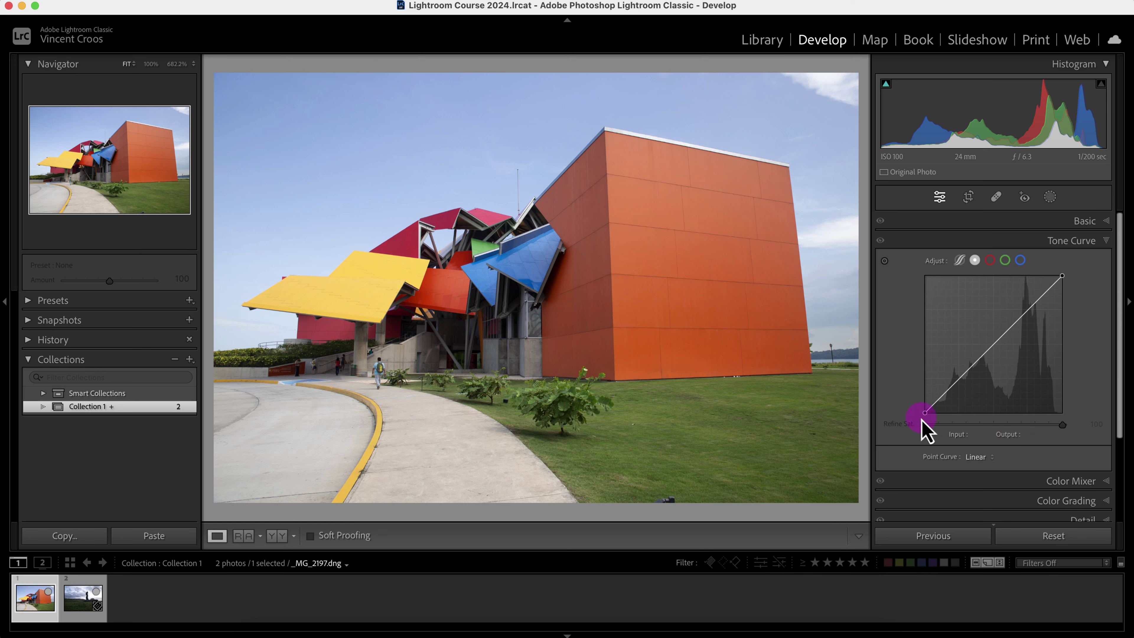
{"action": "mouse_move", "coordinate": [925, 414]}
{"action": "left_mouse_down"}
{"action": "mouse_move", "coordinate": [941, 420]}
{"action": "mouse_move", "coordinate": [909, 424]}
{"action": "mouse_move", "coordinate": [936, 430]}
{"action": "left_mouse_up"}
{"action": "left_click", "coordinate": [1009, 435]}
{"action": "left_click_drag", "start_coordinate": [1058, 291], "coordinate": [1053, 281]}
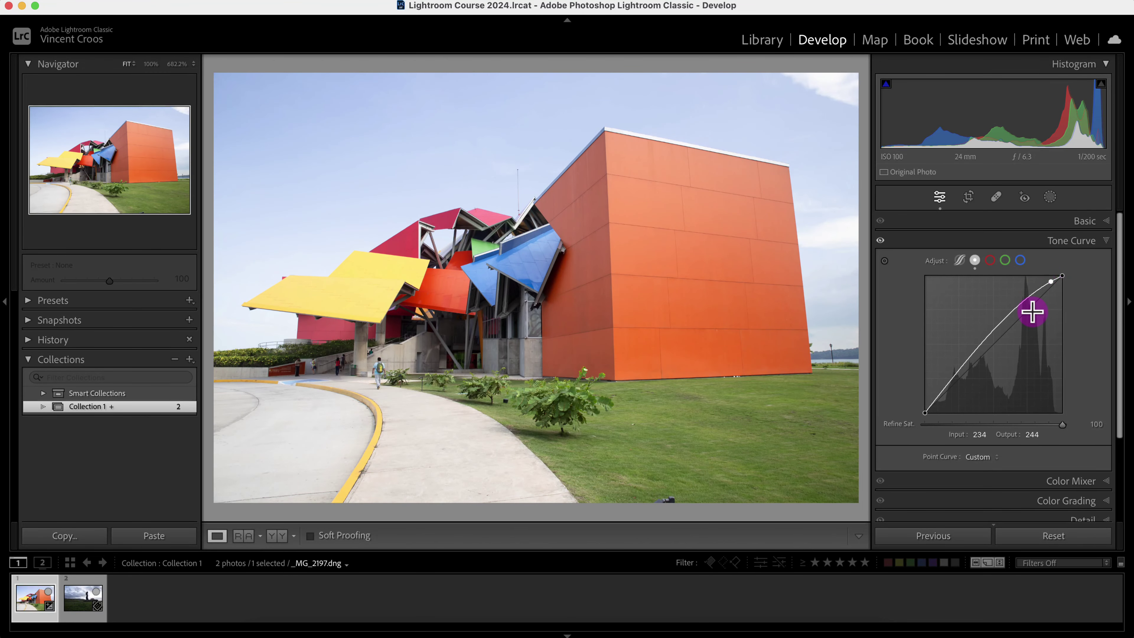
{"action": "left_click_drag", "start_coordinate": [995, 328], "coordinate": [1005, 336]}
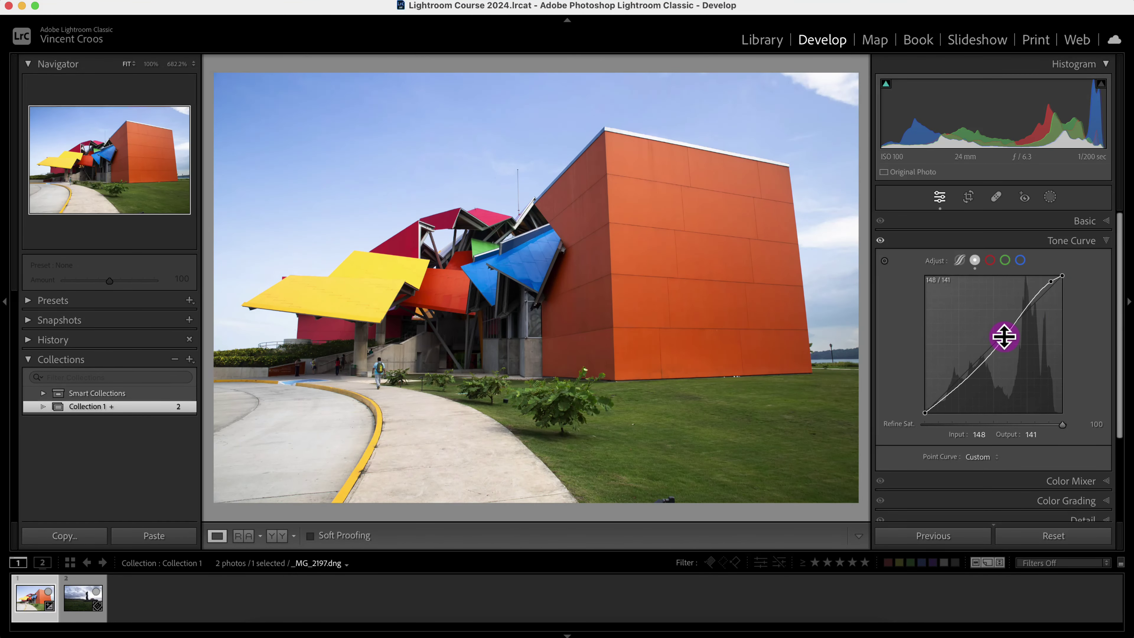
{"action": "double_click", "coordinate": [934, 261]}
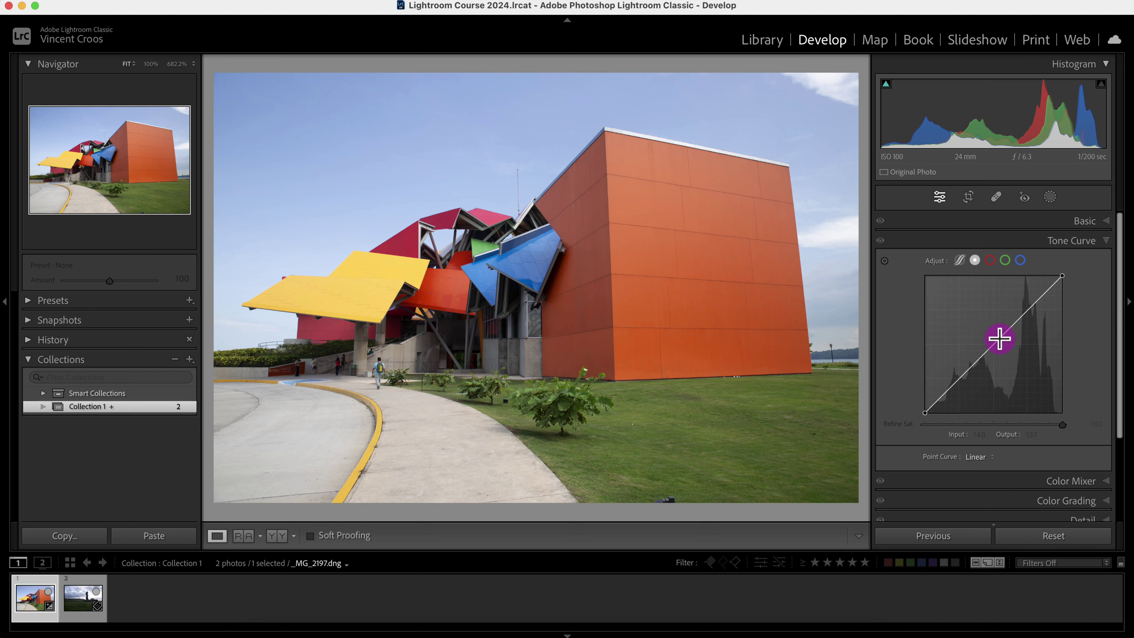
{"action": "left_click_drag", "start_coordinate": [999, 338], "coordinate": [1006, 352]}
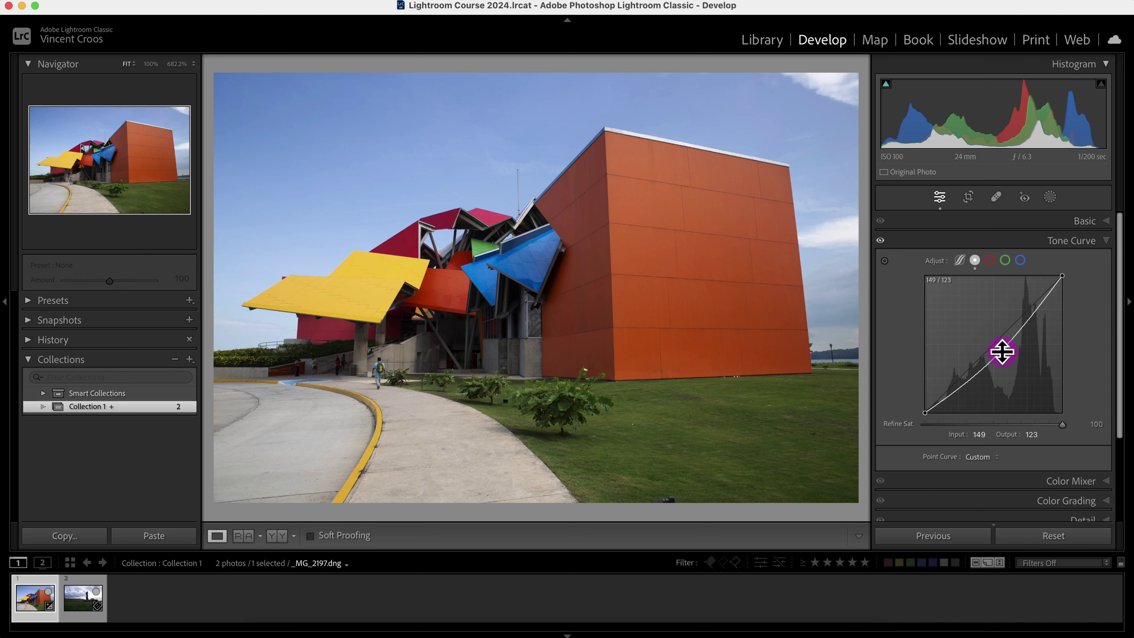
{"action": "double_click", "coordinate": [1004, 347]}
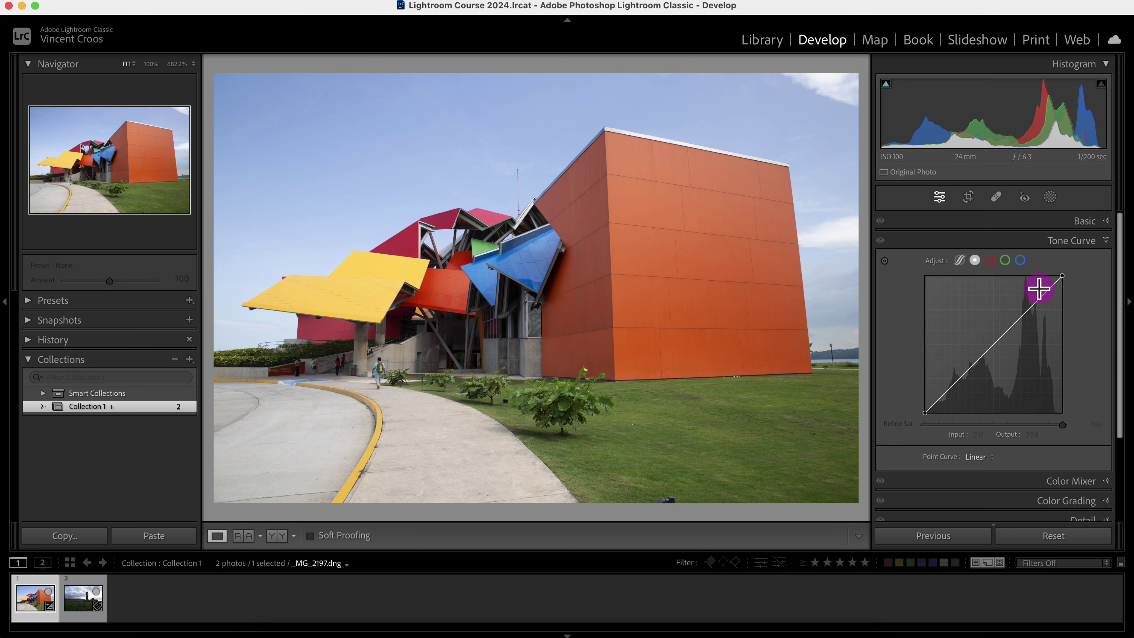
{"action": "left_click", "coordinate": [942, 394]}
{"action": "left_click_drag", "start_coordinate": [943, 397], "coordinate": [943, 402]}
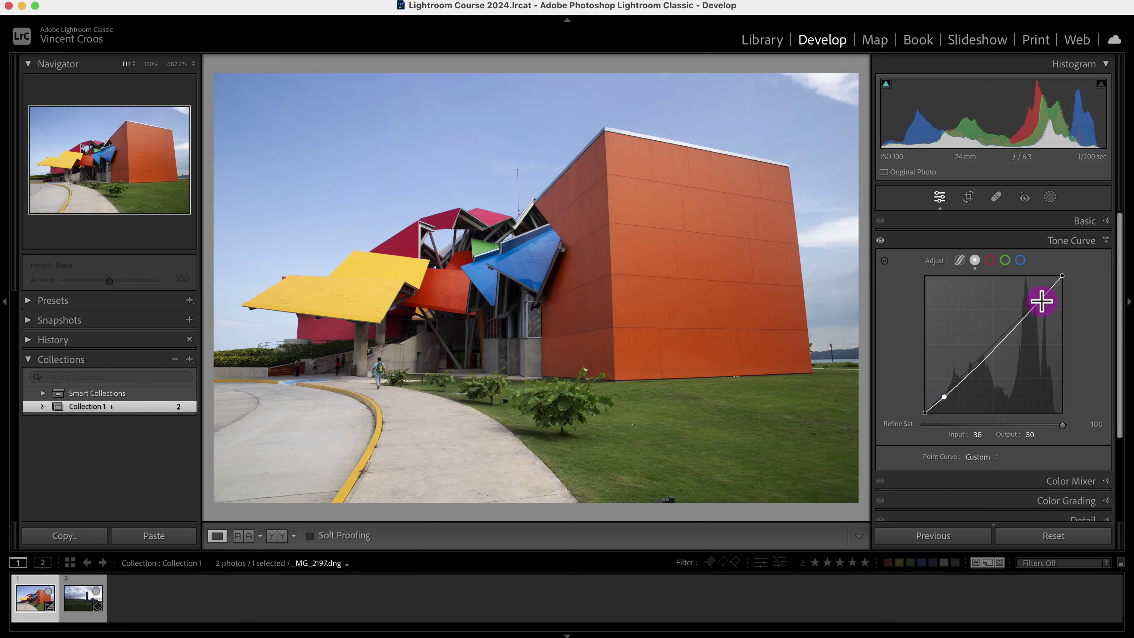
{"action": "left_click_drag", "start_coordinate": [1042, 300], "coordinate": [1040, 294]}
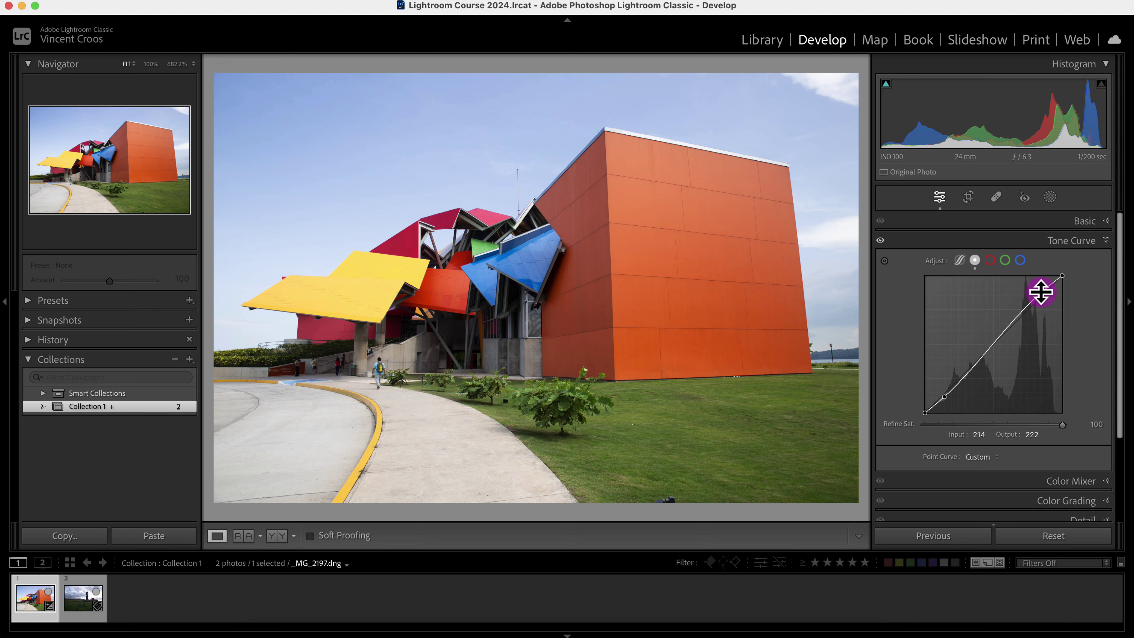
{"action": "left_click_drag", "start_coordinate": [1041, 293], "coordinate": [1038, 297]}
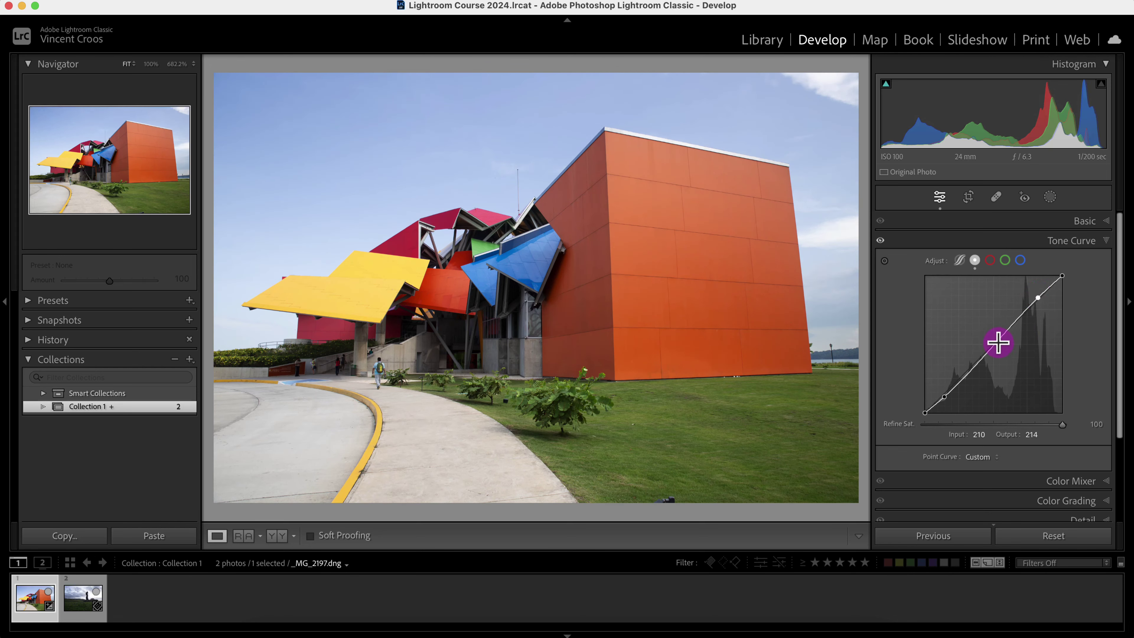
{"action": "left_click_drag", "start_coordinate": [995, 343], "coordinate": [976, 362]}
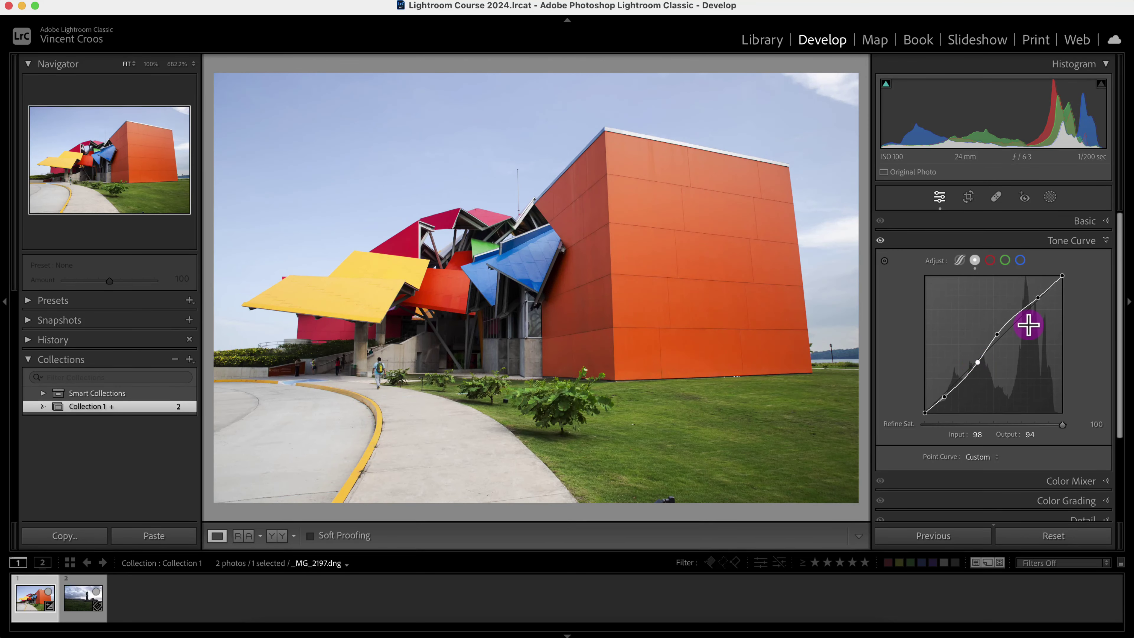
{"action": "double_click", "coordinate": [936, 267]}
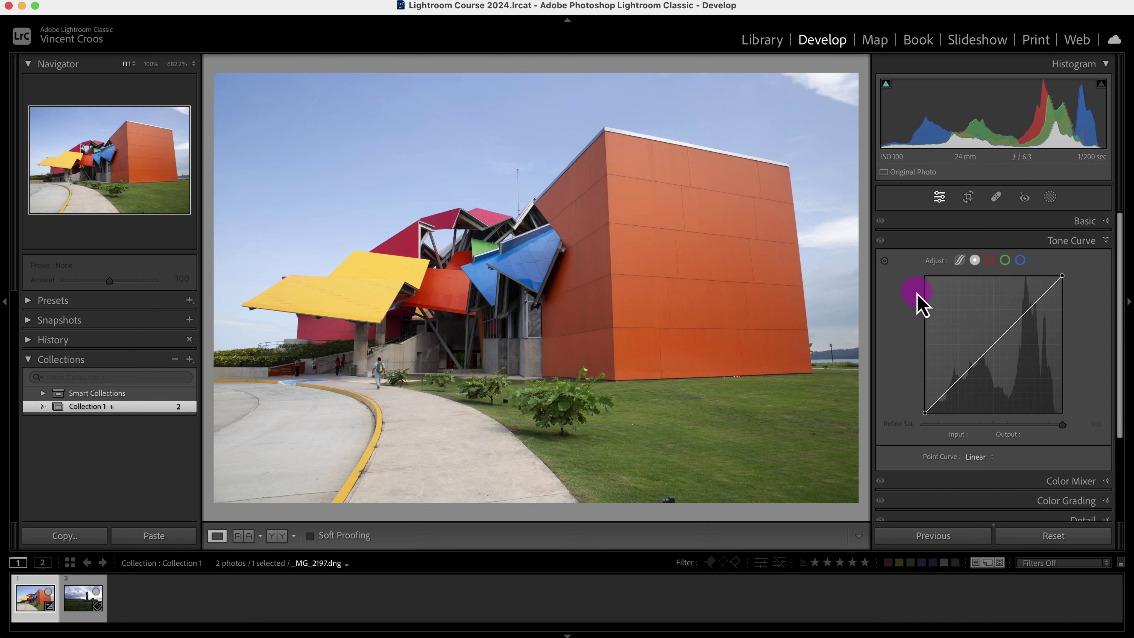
{"action": "left_click", "coordinate": [885, 262]}
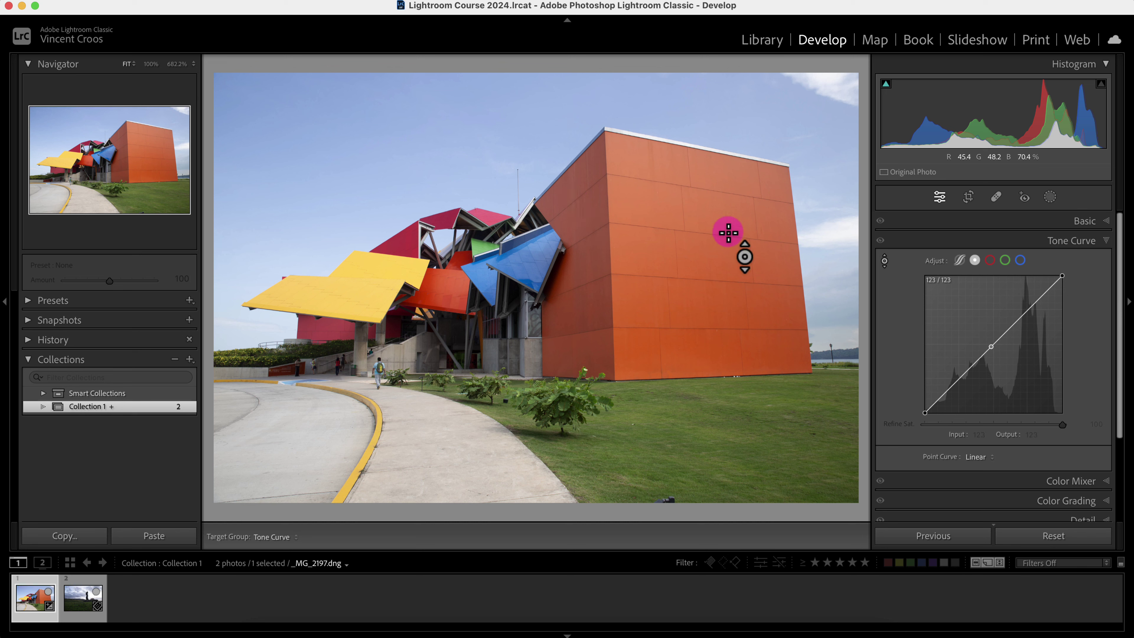
{"action": "mouse_move", "coordinate": [695, 238]}
{"action": "left_mouse_down"}
{"action": "mouse_move", "coordinate": [685, 206]}
{"action": "mouse_move", "coordinate": [688, 220]}
{"action": "left_mouse_up"}
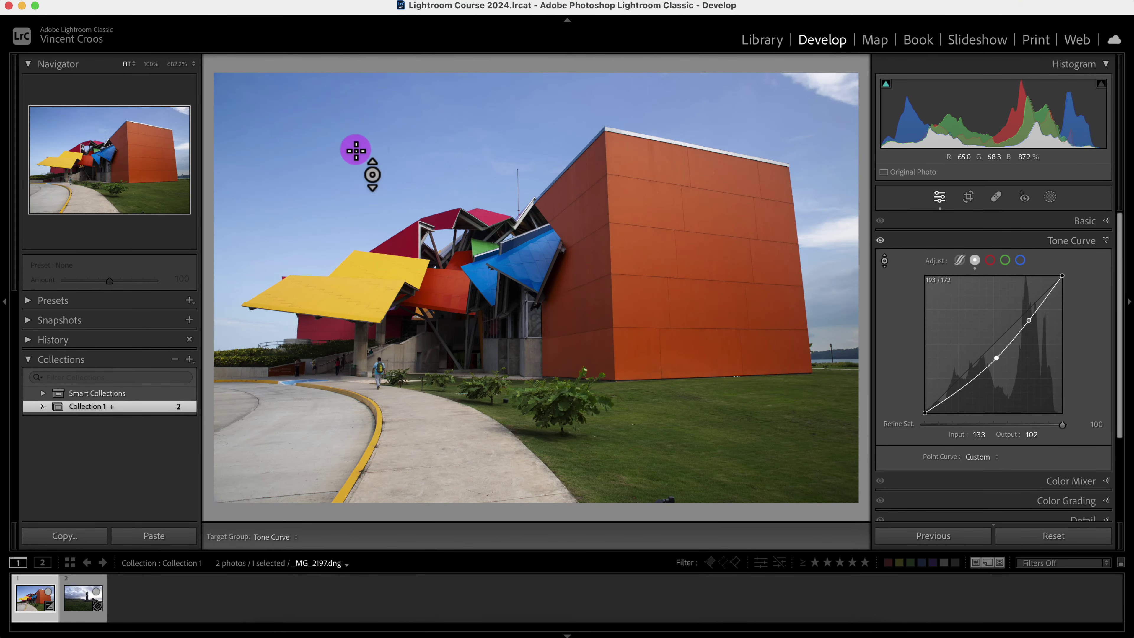
{"action": "left_click_drag", "start_coordinate": [299, 149], "coordinate": [299, 127]}
{"action": "left_click_drag", "start_coordinate": [454, 321], "coordinate": [454, 322]}
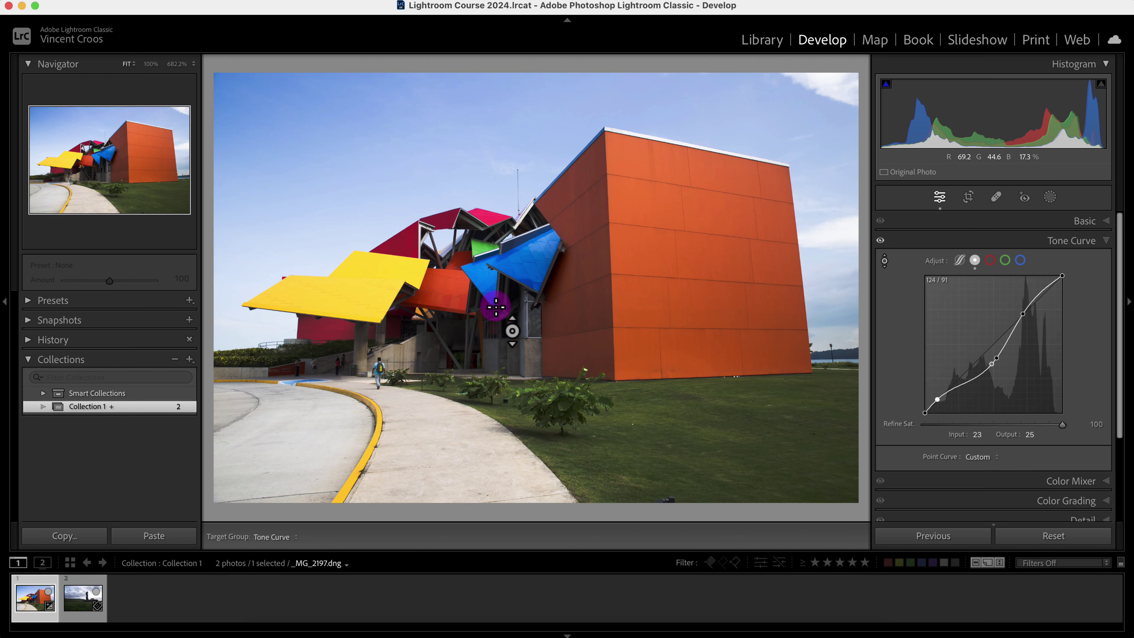
Reset the curve to linear, then add a lowered shadow point and a raised highlight point
{"action": "double_click", "coordinate": [934, 261]}
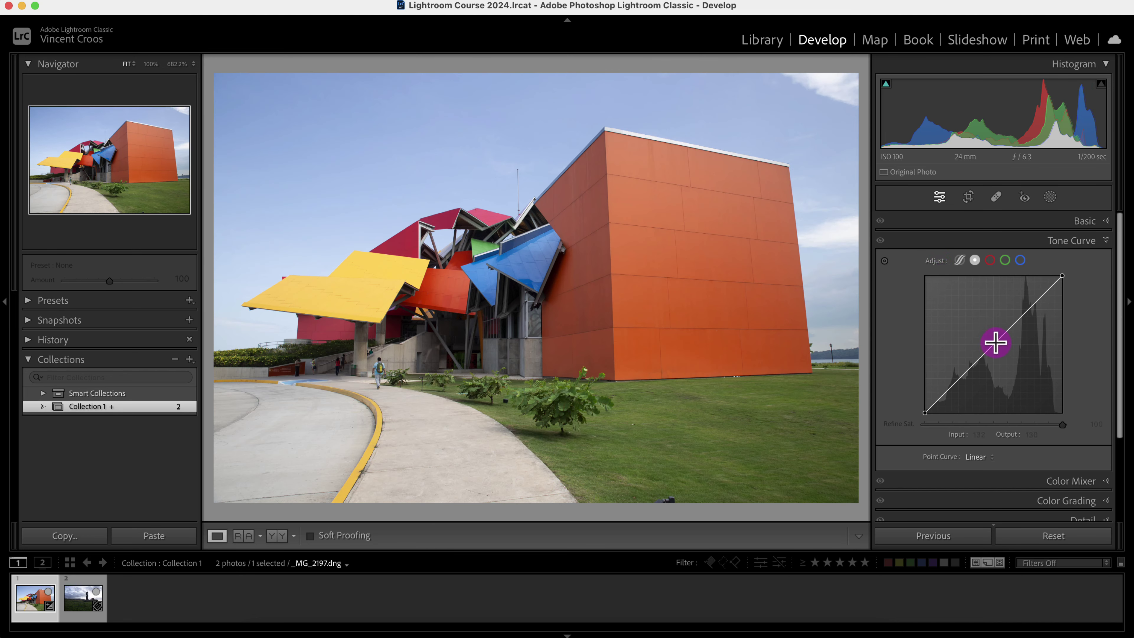
{"action": "left_click_drag", "start_coordinate": [995, 343], "coordinate": [958, 387]}
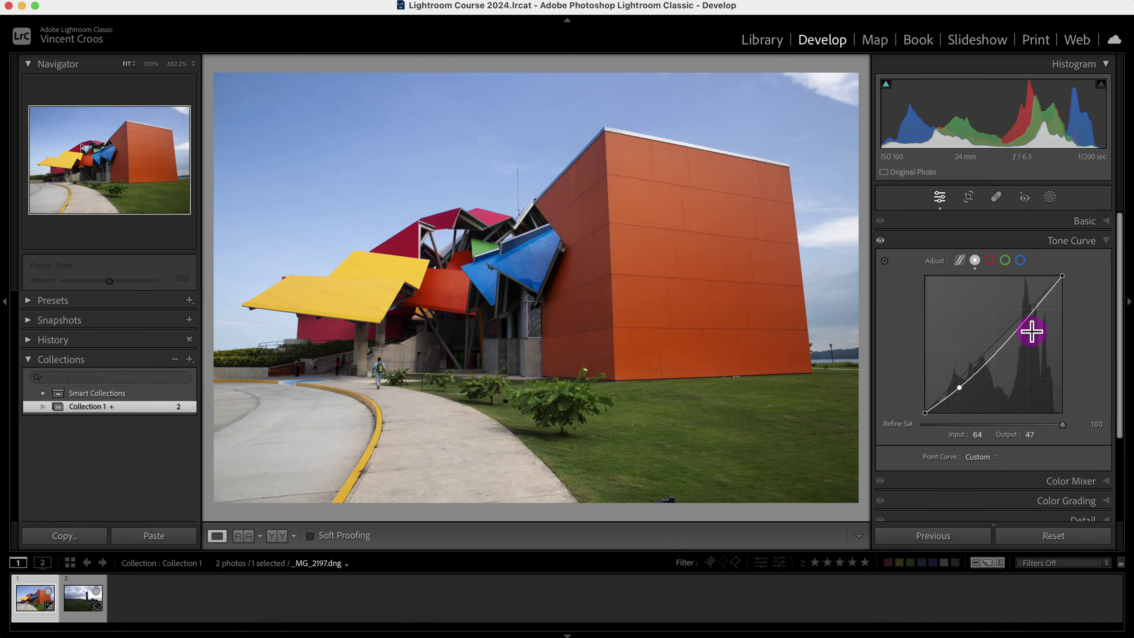
{"action": "left_click_drag", "start_coordinate": [1030, 316], "coordinate": [1024, 306]}
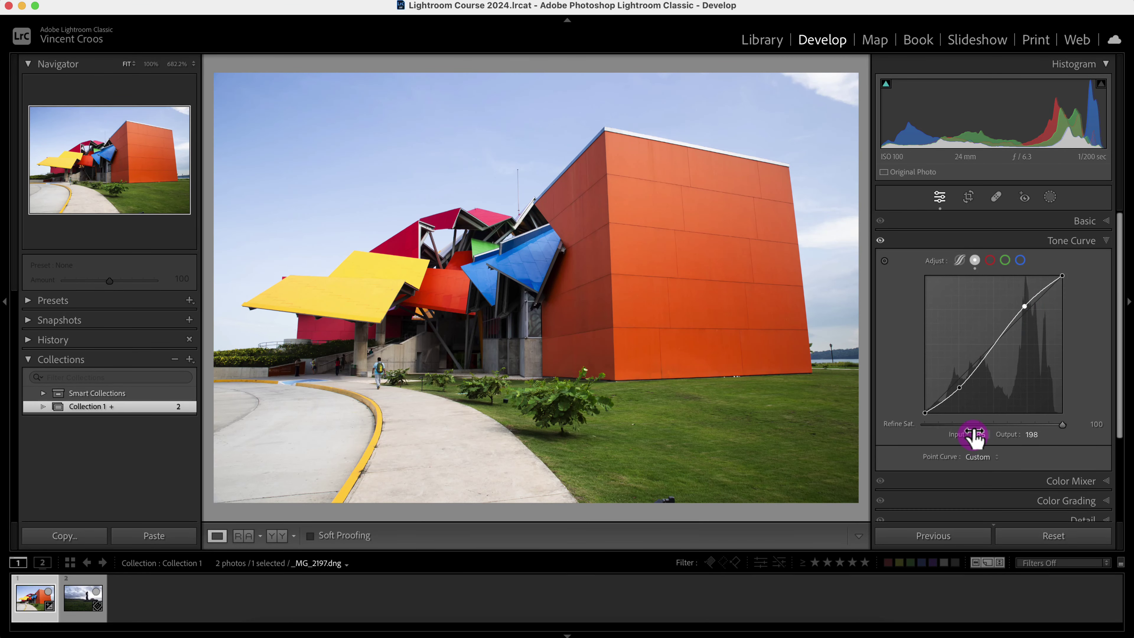
{"action": "left_click_drag", "start_coordinate": [976, 435], "coordinate": [1032, 433]}
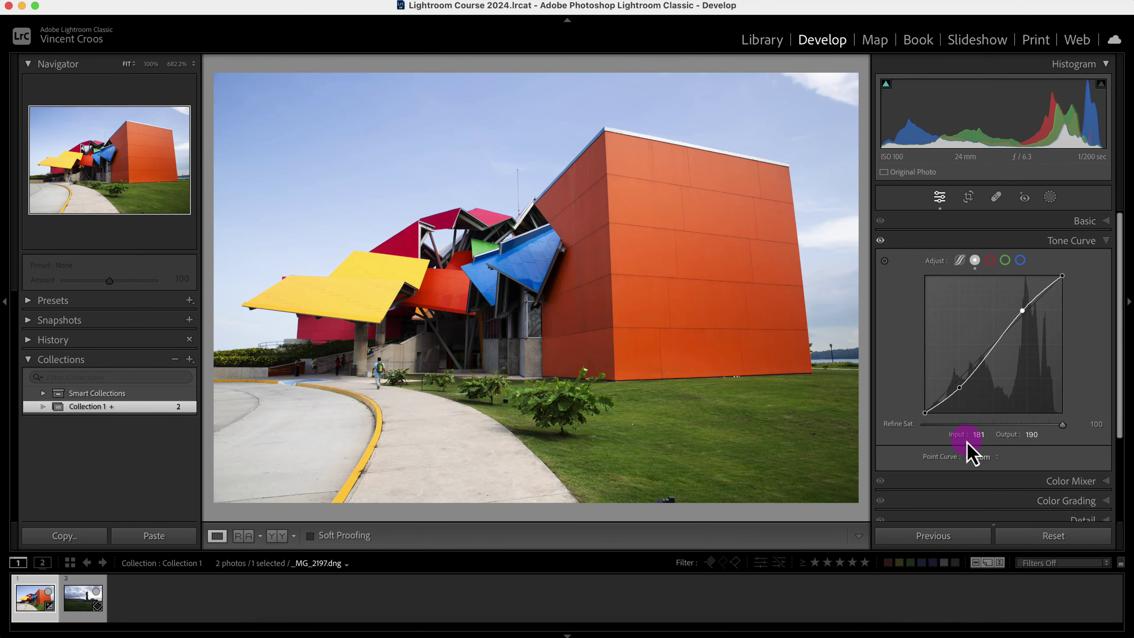
Set the highlight point precisely to input 175 and output 189
{"action": "left_click", "coordinate": [974, 435]}
{"action": "key", "text": "Up"}
{"action": "key", "text": "Up"}
{"action": "key", "text": "Up"}
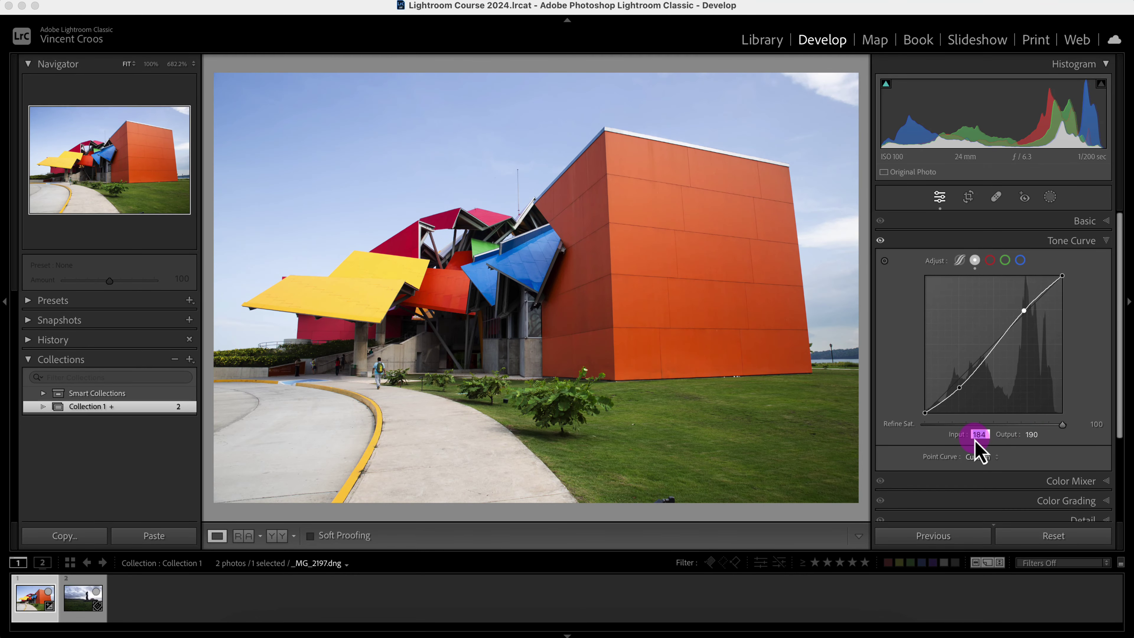
{"action": "key", "text": "Down"}
{"action": "key", "text": "Down"}
{"action": "key", "text": "Down"}
{"action": "key", "text": "Down"}
{"action": "key", "text": "Down"}
{"action": "key", "text": "Down"}
{"action": "key", "text": "Down"}
{"action": "key", "text": "Down"}
{"action": "key", "text": "Down"}
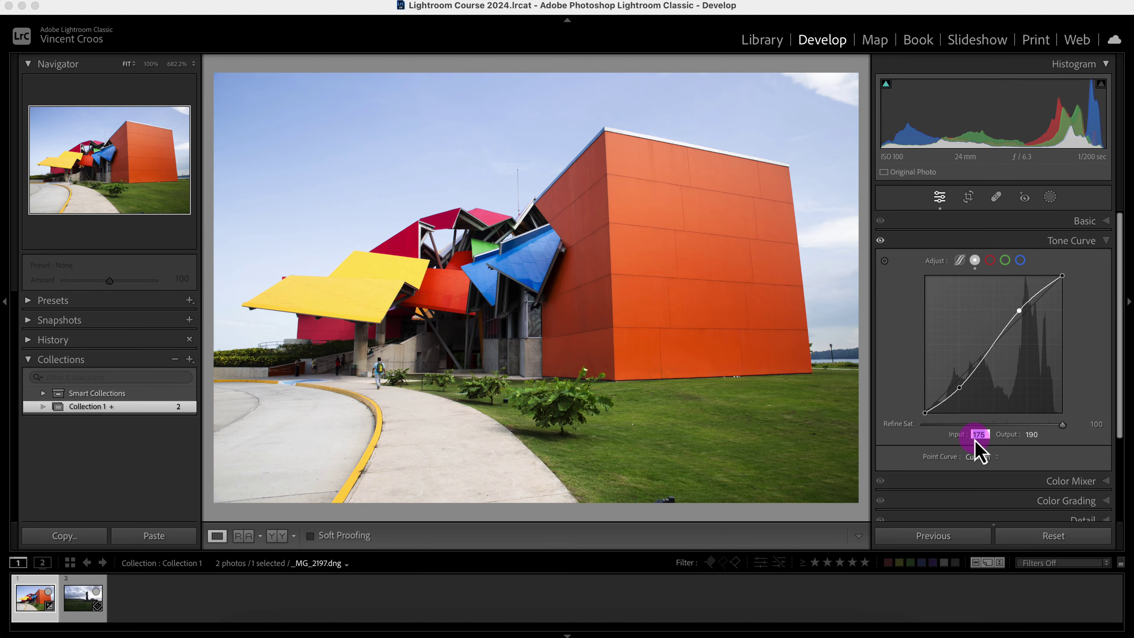
{"action": "left_click", "coordinate": [1031, 434]}
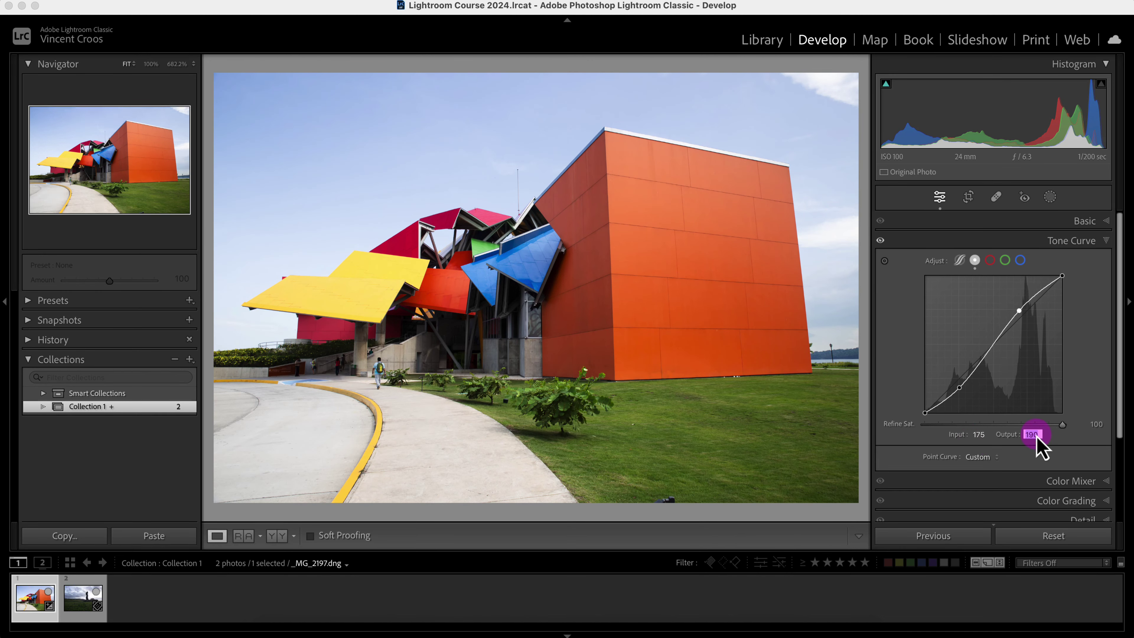
{"action": "key", "text": "Down"}
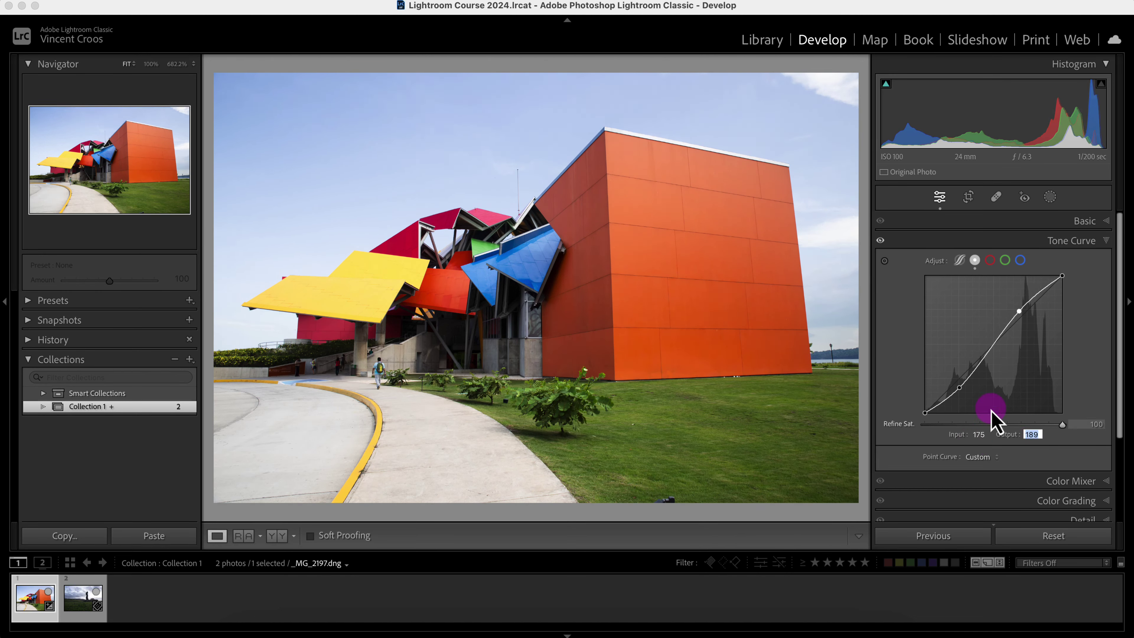
{"action": "left_click", "coordinate": [936, 266]}
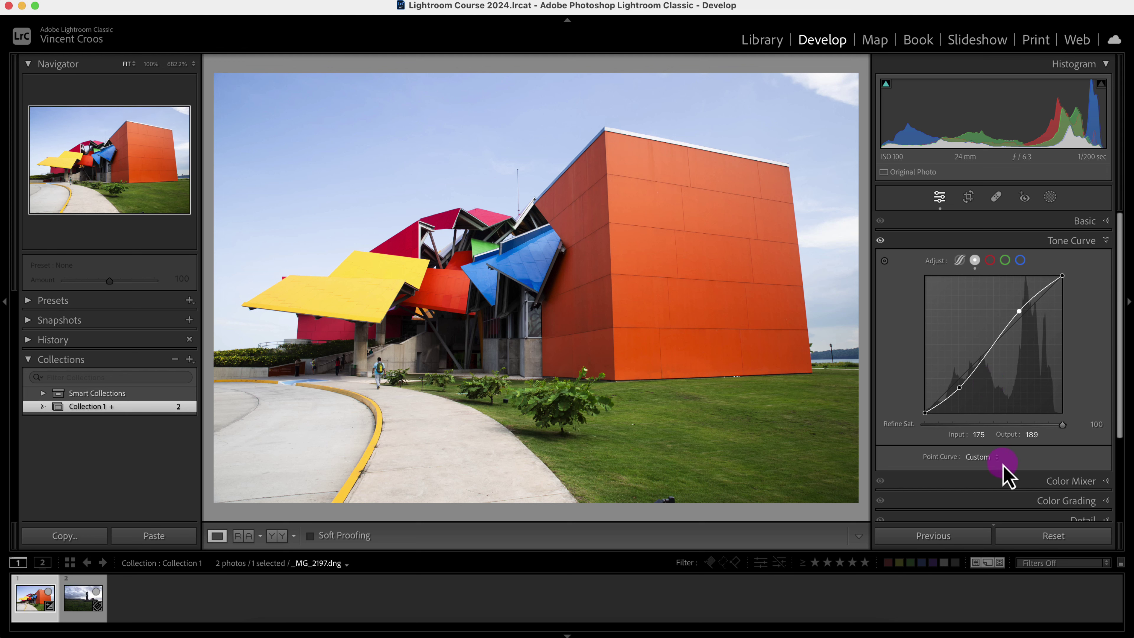
Try the Linear, Medium Contrast and Strong Contrast point curve presets
{"action": "left_click", "coordinate": [994, 464]}
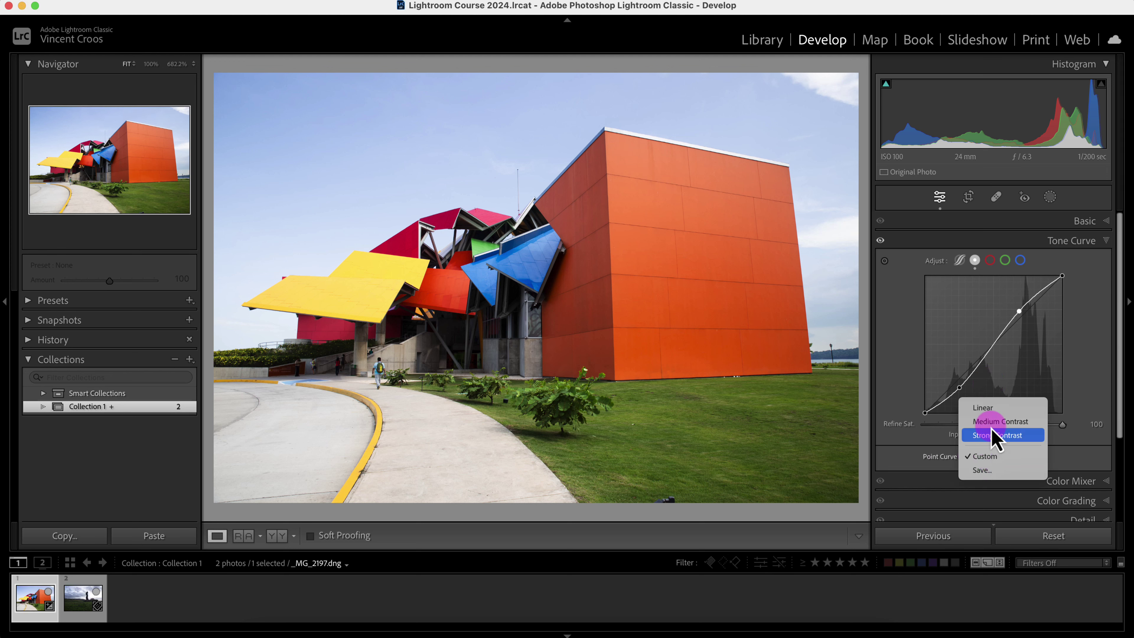
{"action": "left_click", "coordinate": [983, 409]}
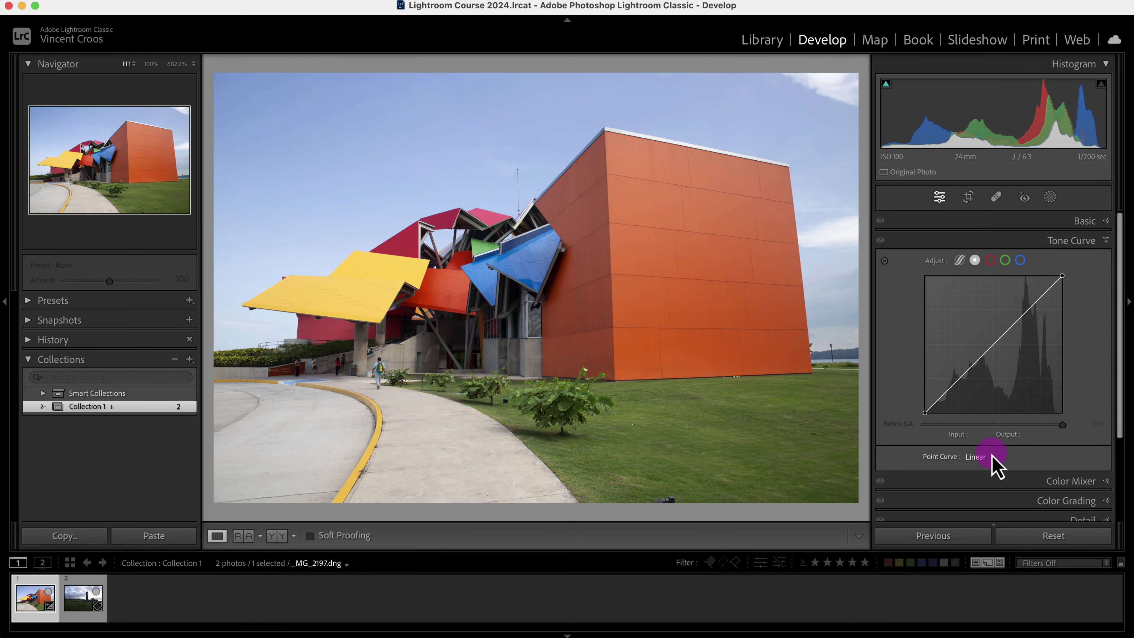
{"action": "left_click", "coordinate": [994, 465]}
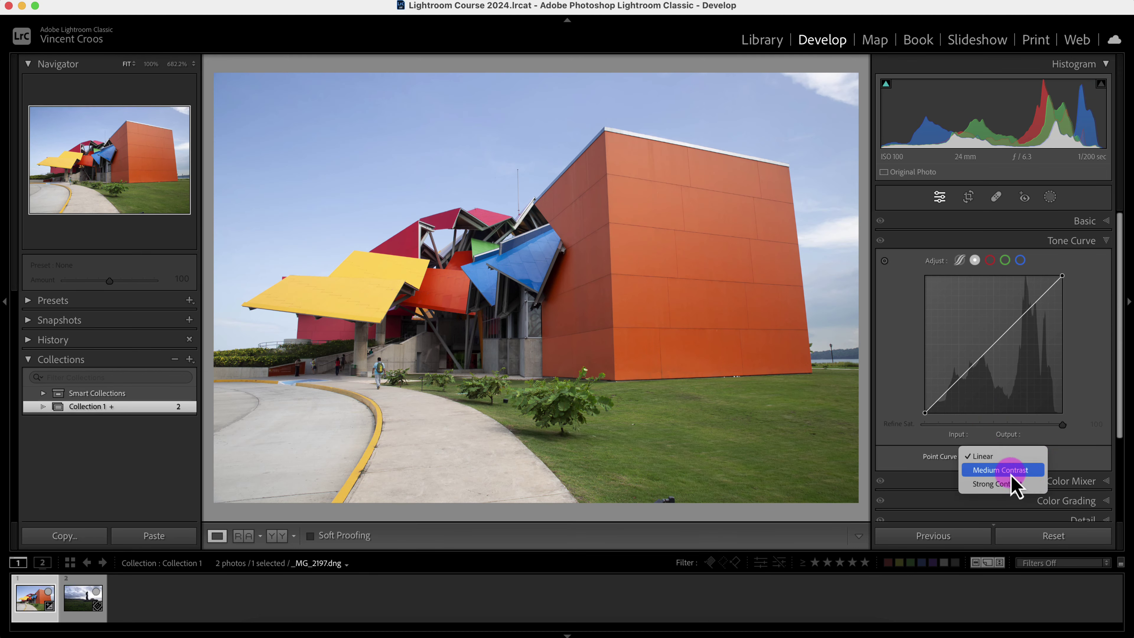
{"action": "left_click", "coordinate": [1010, 473]}
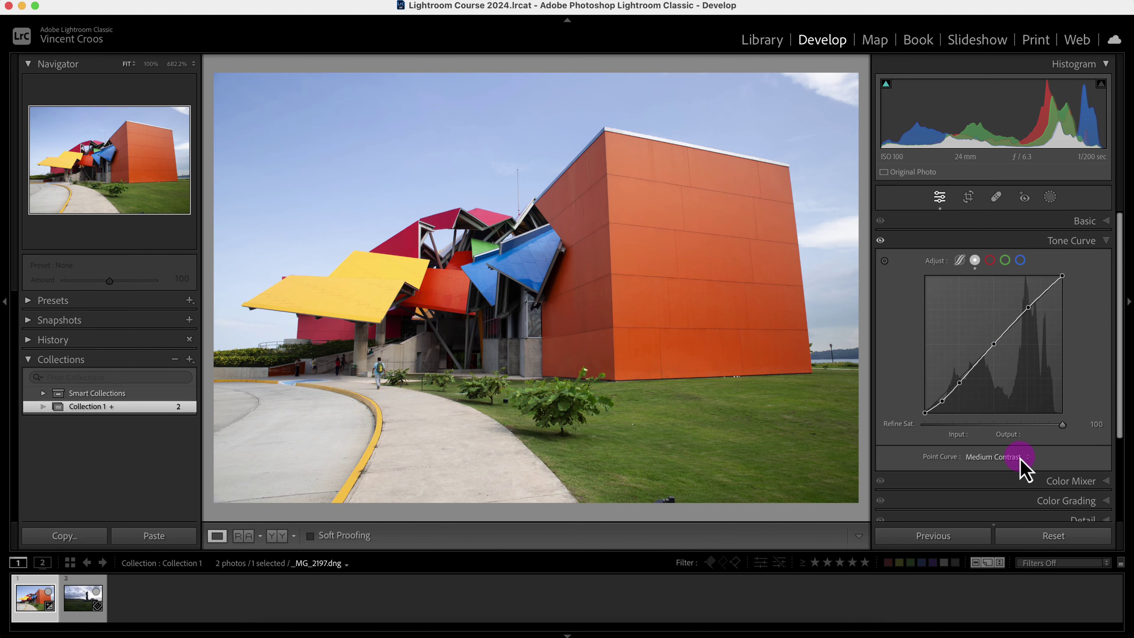
{"action": "left_click", "coordinate": [1022, 463]}
{"action": "left_click", "coordinate": [1011, 471]}
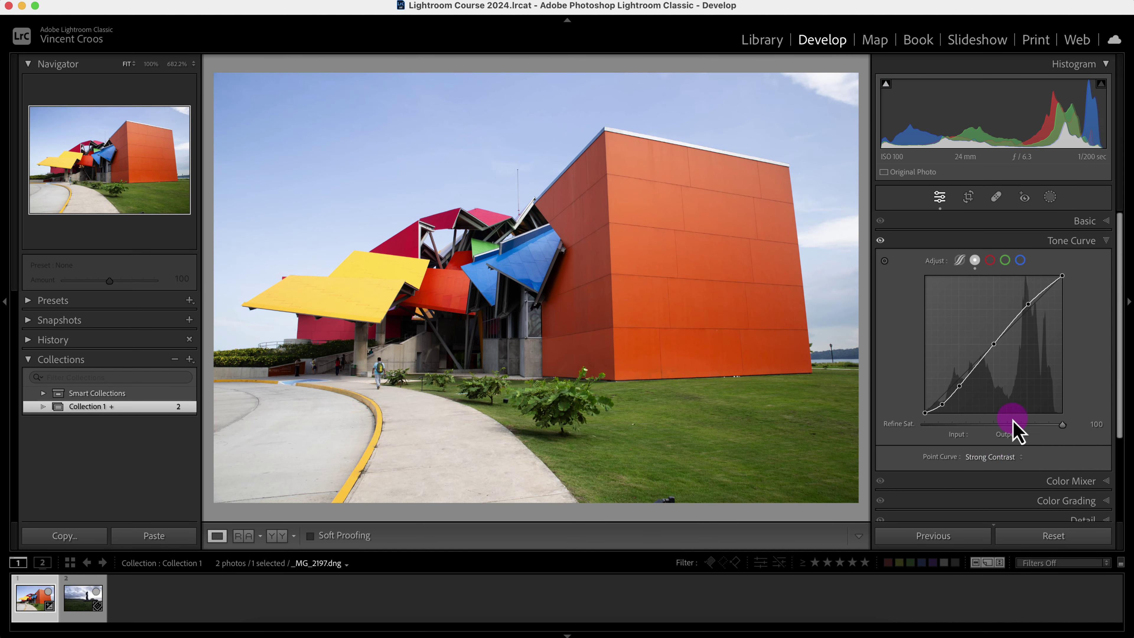
Reset the tone curve back to Linear and switch to the parametric region view
{"action": "double_click", "coordinate": [934, 261]}
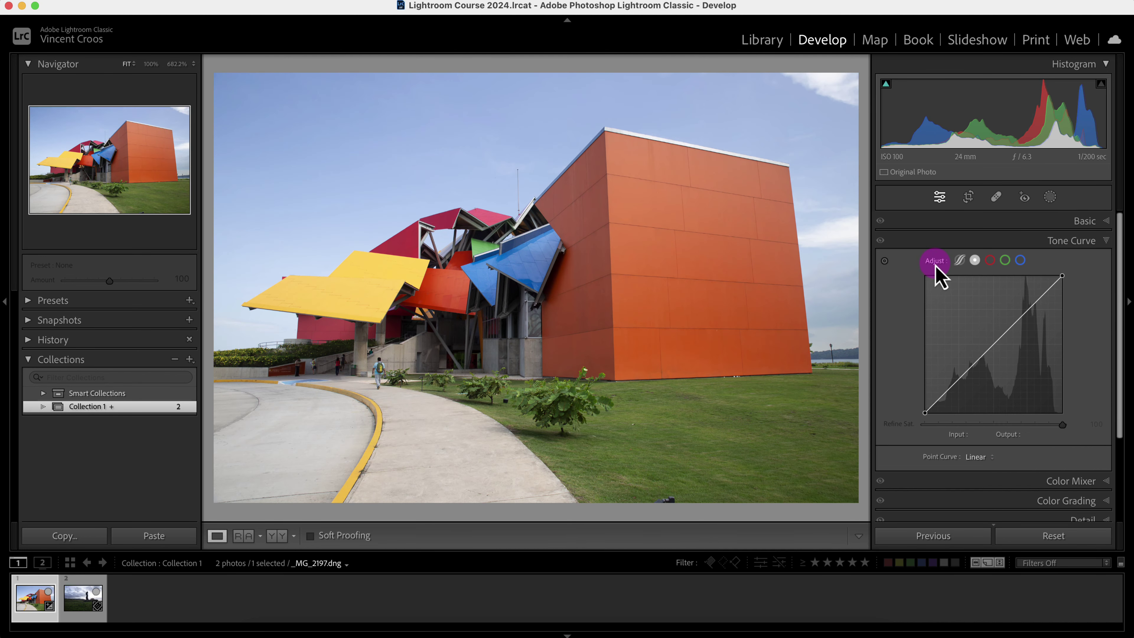
{"action": "left_click", "coordinate": [974, 260]}
{"action": "left_click", "coordinate": [957, 261]}
Set the parametric Highlights to +3, Lights to −15 and Shadows to +29
{"action": "left_click", "coordinate": [960, 262]}
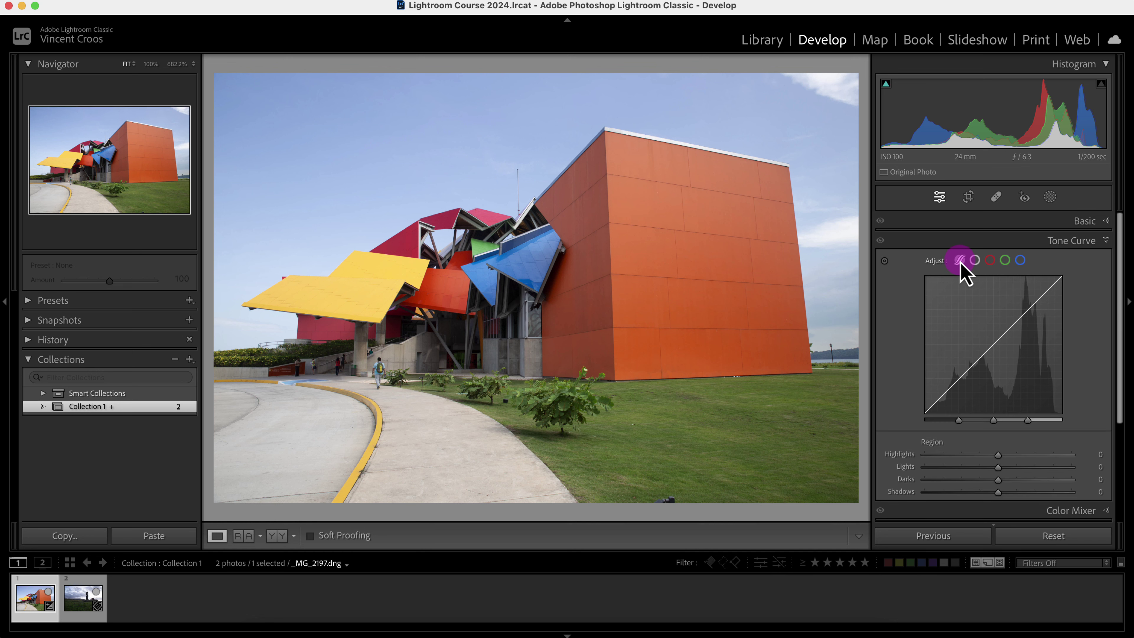
{"action": "left_click", "coordinate": [999, 455]}
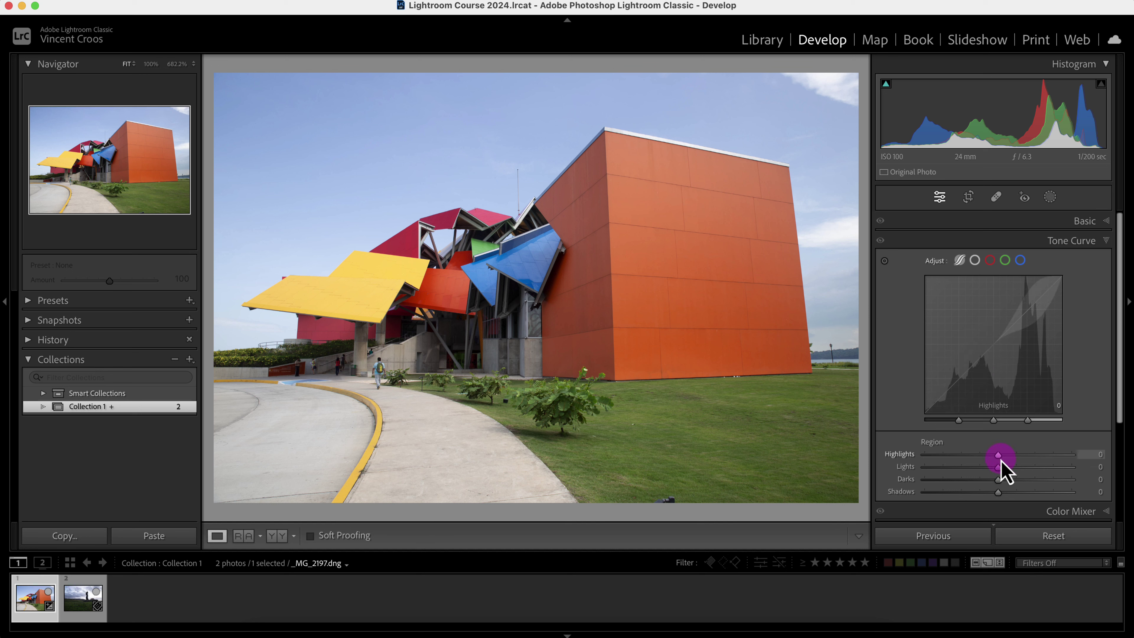
{"action": "left_click_drag", "start_coordinate": [997, 455], "coordinate": [1022, 497]}
{"action": "left_click", "coordinate": [1007, 499]}
{"action": "left_click", "coordinate": [974, 260]}
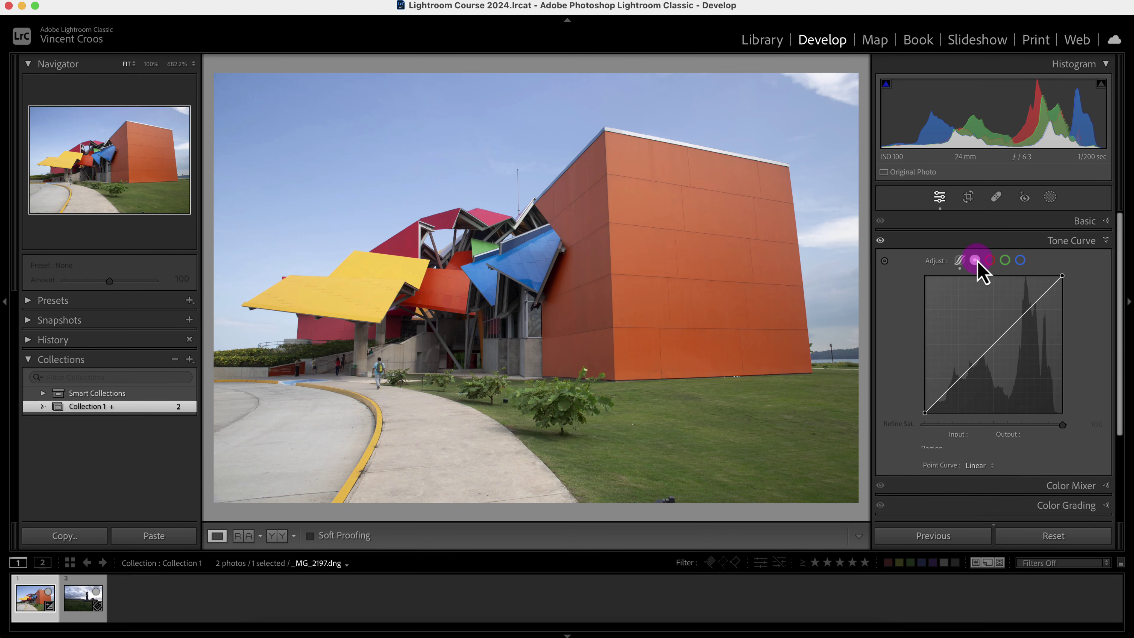
{"action": "left_click", "coordinate": [961, 261]}
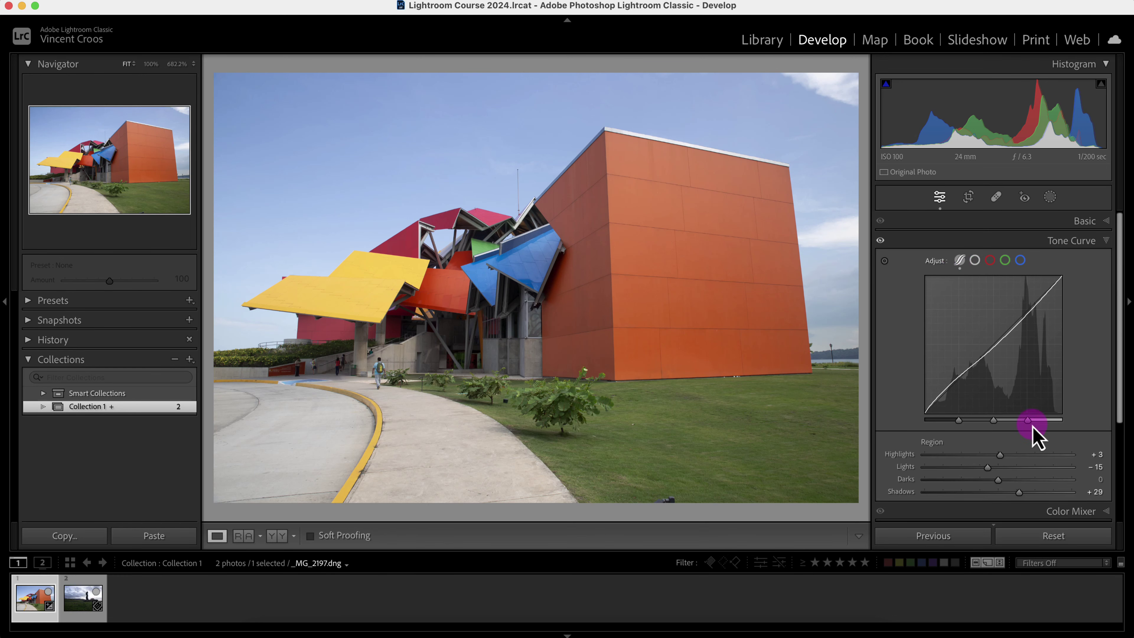
Set Darks to −32 and shift the shadow, middle and highlight split points outward
{"action": "mouse_move", "coordinate": [1026, 421]}
{"action": "left_mouse_down"}
{"action": "mouse_move", "coordinate": [1046, 422]}
{"action": "mouse_move", "coordinate": [1017, 422]}
{"action": "mouse_move", "coordinate": [1027, 421]}
{"action": "left_mouse_up"}
{"action": "mouse_move", "coordinate": [993, 420]}
{"action": "left_mouse_down"}
{"action": "mouse_move", "coordinate": [1018, 425]}
{"action": "mouse_move", "coordinate": [998, 422]}
{"action": "left_mouse_up"}
{"action": "left_click", "coordinate": [999, 479]}
{"action": "left_click_drag", "start_coordinate": [999, 479], "coordinate": [976, 480]}
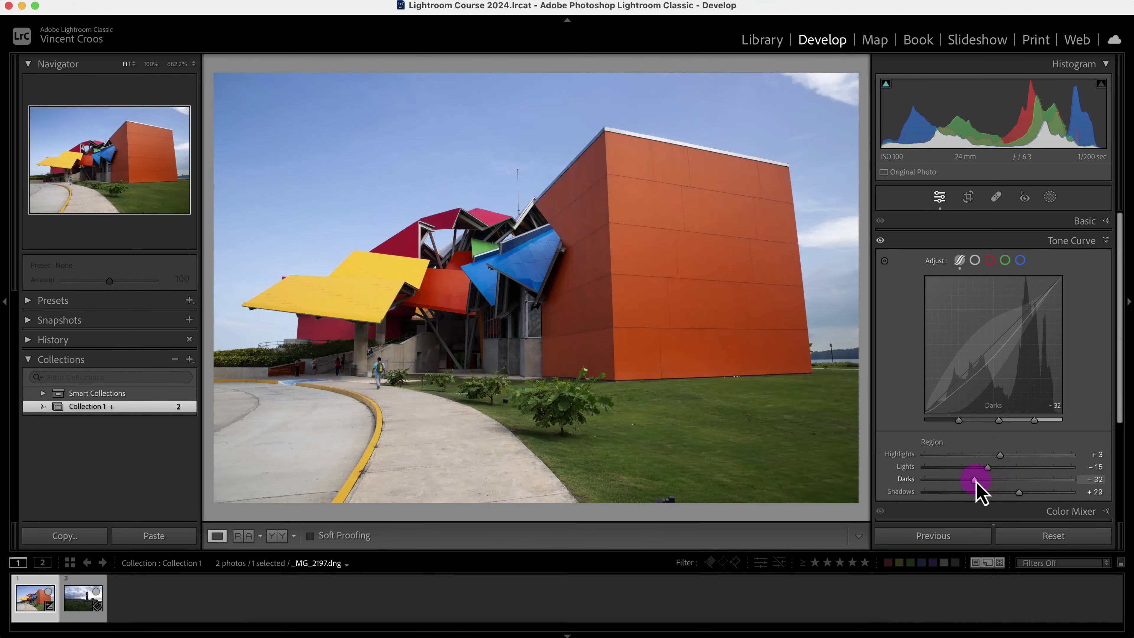
{"action": "mouse_move", "coordinate": [959, 420]}
{"action": "left_mouse_down"}
{"action": "mouse_move", "coordinate": [945, 421]}
{"action": "mouse_move", "coordinate": [977, 423]}
{"action": "mouse_move", "coordinate": [894, 441]}
{"action": "mouse_move", "coordinate": [987, 422]}
{"action": "mouse_move", "coordinate": [924, 423]}
{"action": "left_mouse_up"}
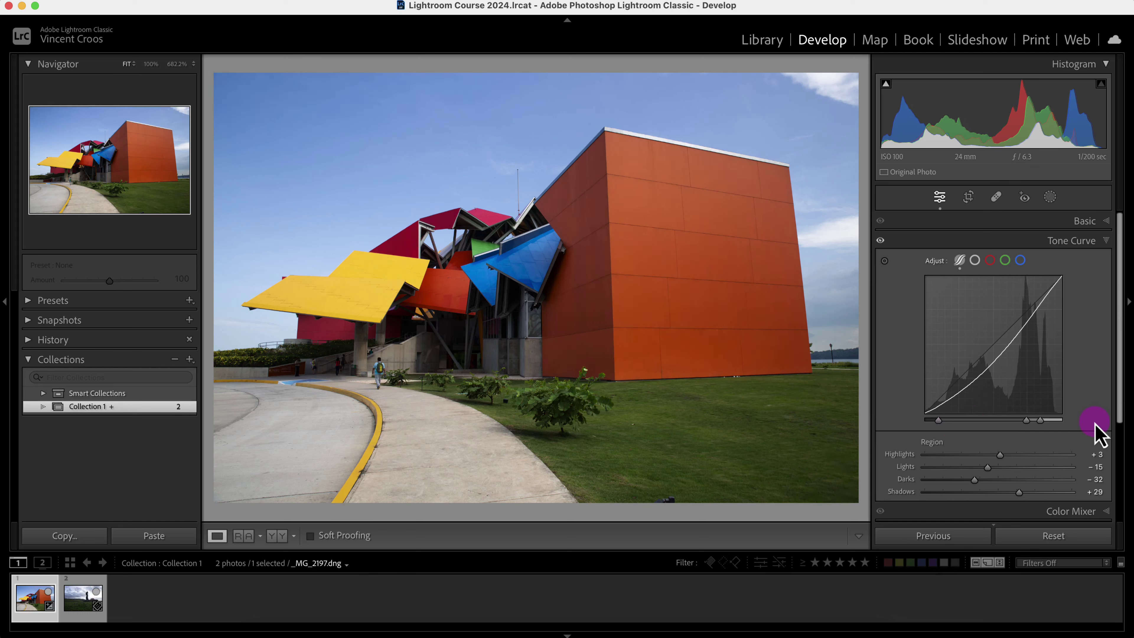
{"action": "left_click_drag", "start_coordinate": [1040, 422], "coordinate": [1058, 425]}
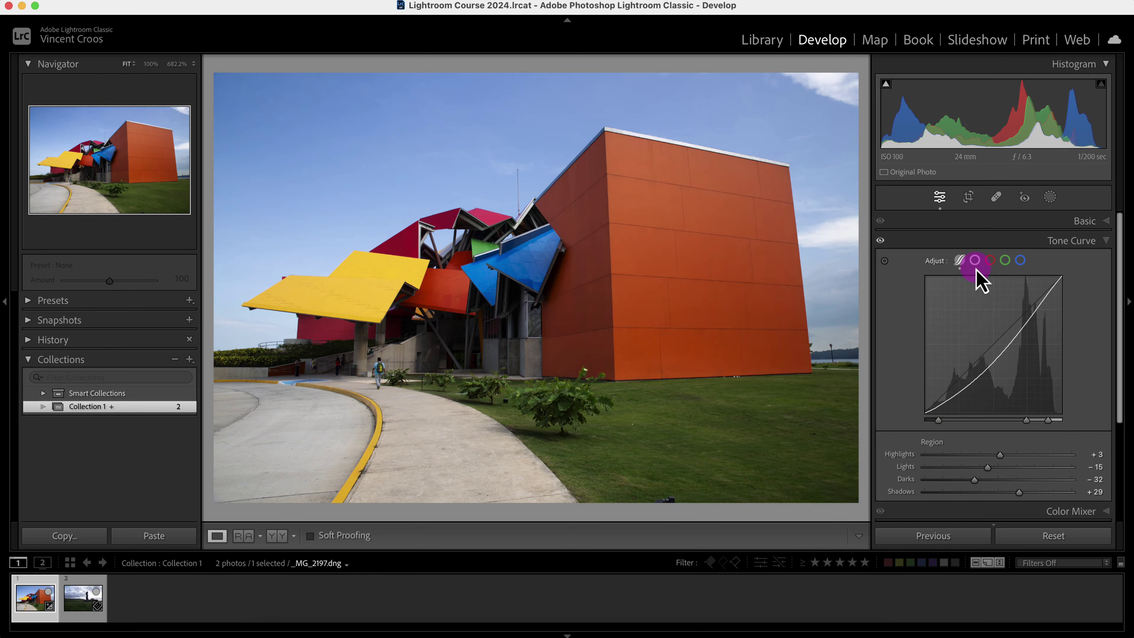
Switch to the point curve and preview the Red, Green and Blue channel curves, ending on Red
{"action": "left_click", "coordinate": [975, 260]}
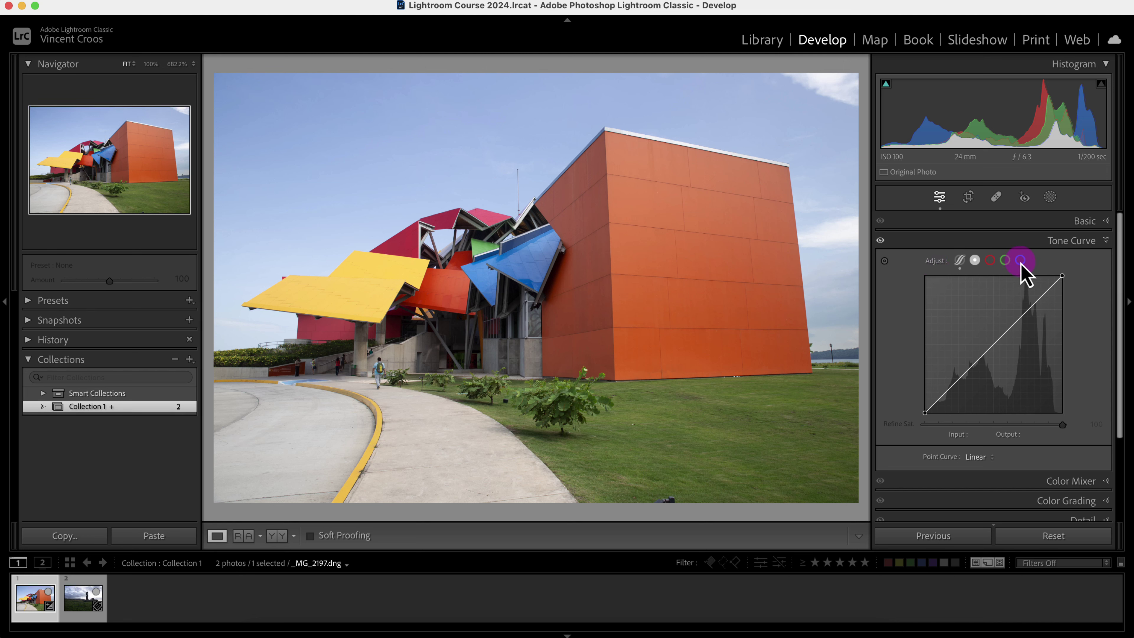
{"action": "left_click", "coordinate": [990, 260]}
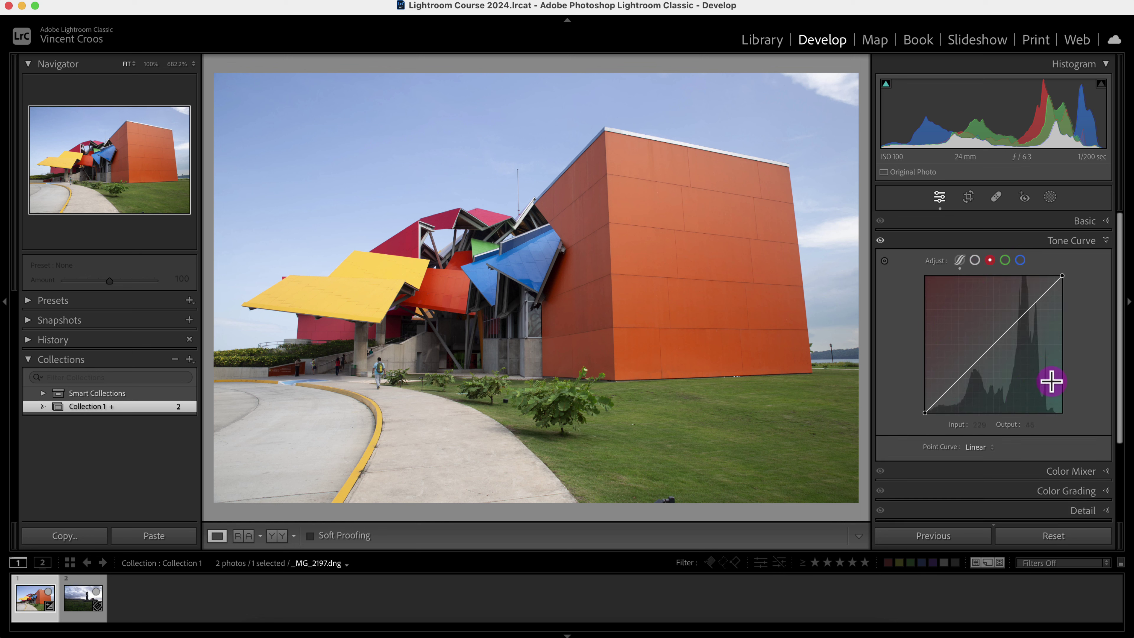
{"action": "left_click", "coordinate": [1005, 260]}
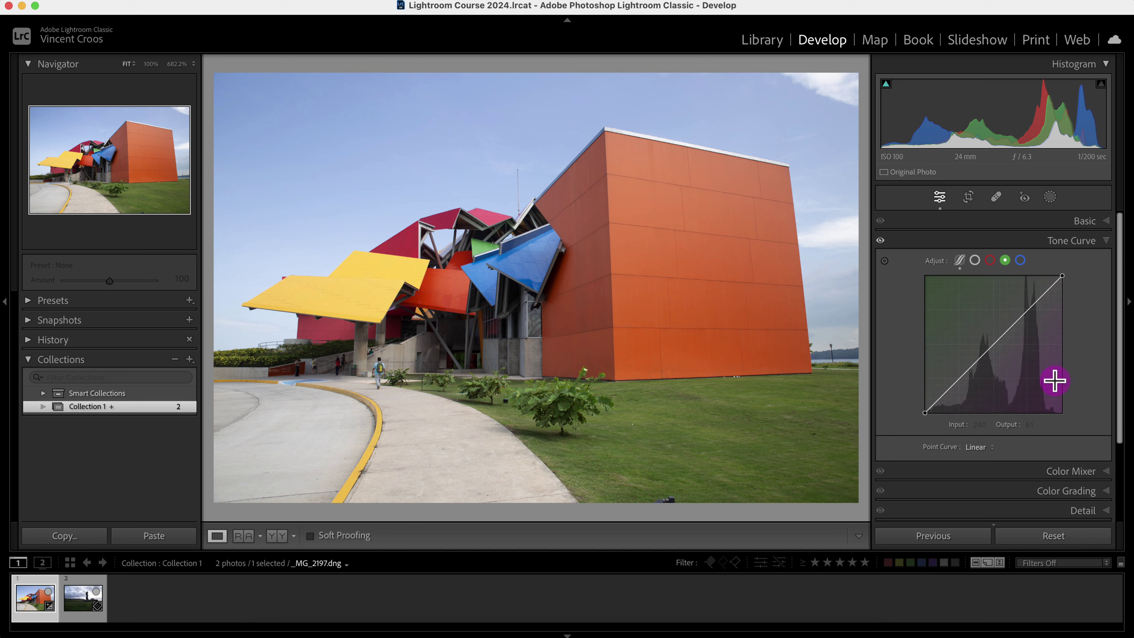
{"action": "left_click", "coordinate": [1020, 261]}
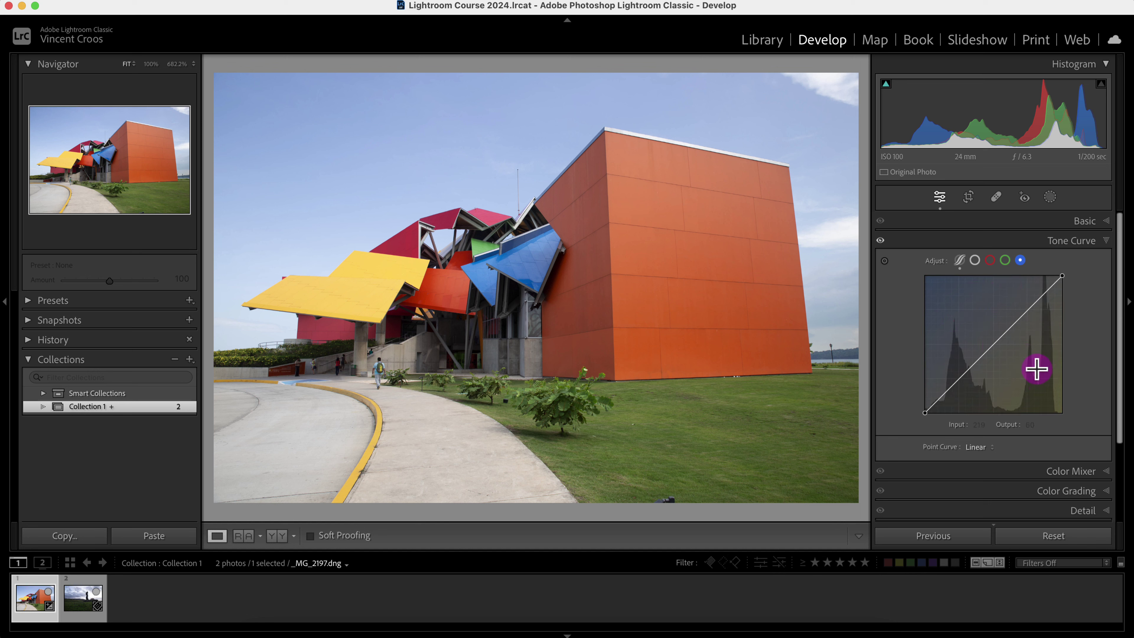
{"action": "left_click", "coordinate": [990, 260]}
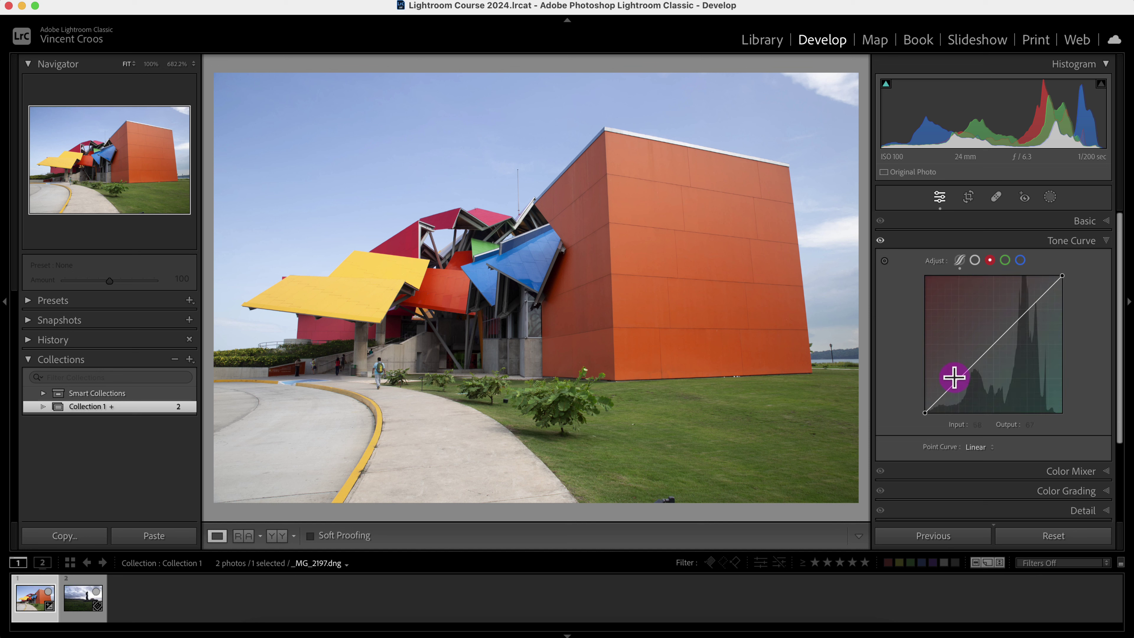
Add red curve points at about 48/54 in the shadows and 214/205 in the highlights
{"action": "left_click", "coordinate": [950, 387]}
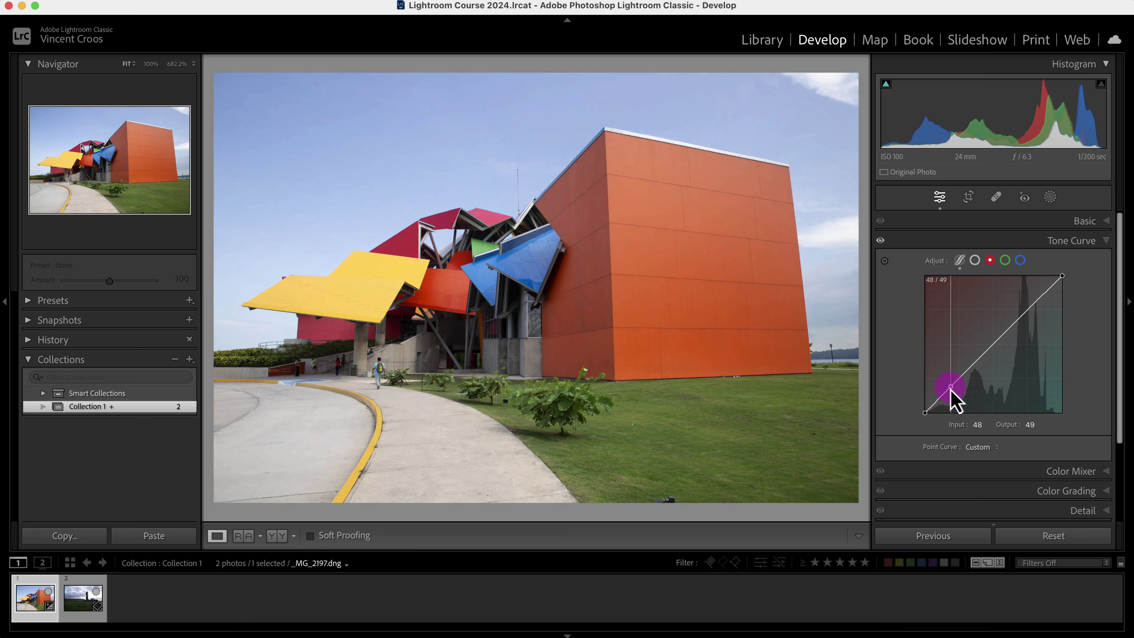
{"action": "left_click_drag", "start_coordinate": [950, 387], "coordinate": [950, 386]}
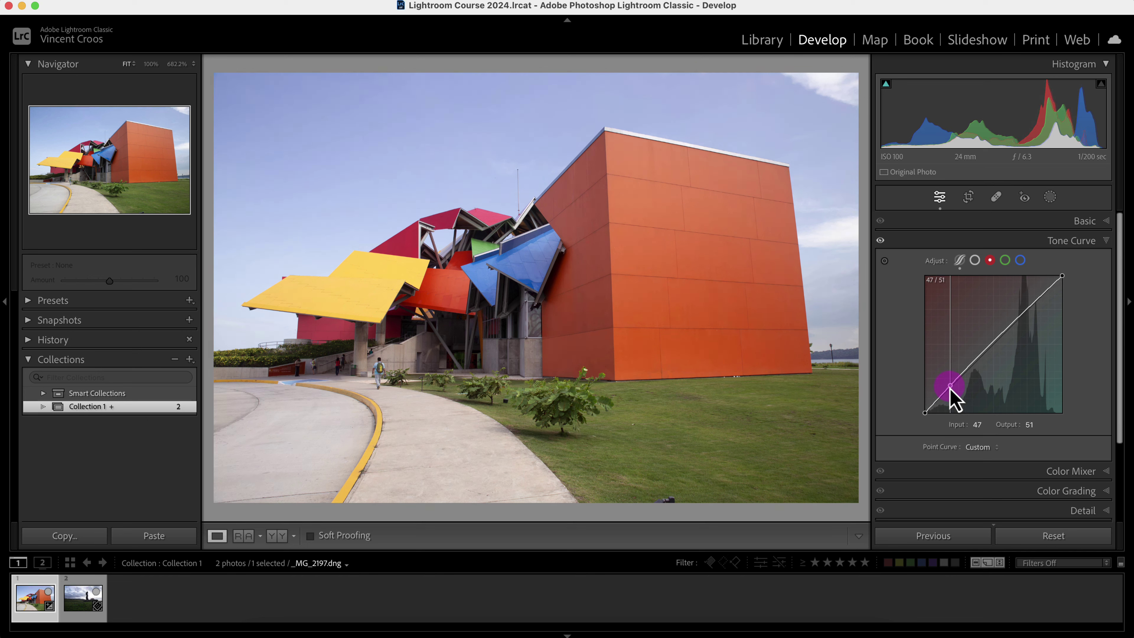
{"action": "left_click", "coordinate": [1039, 303]}
{"action": "left_click_drag", "start_coordinate": [1039, 302], "coordinate": [1041, 303]}
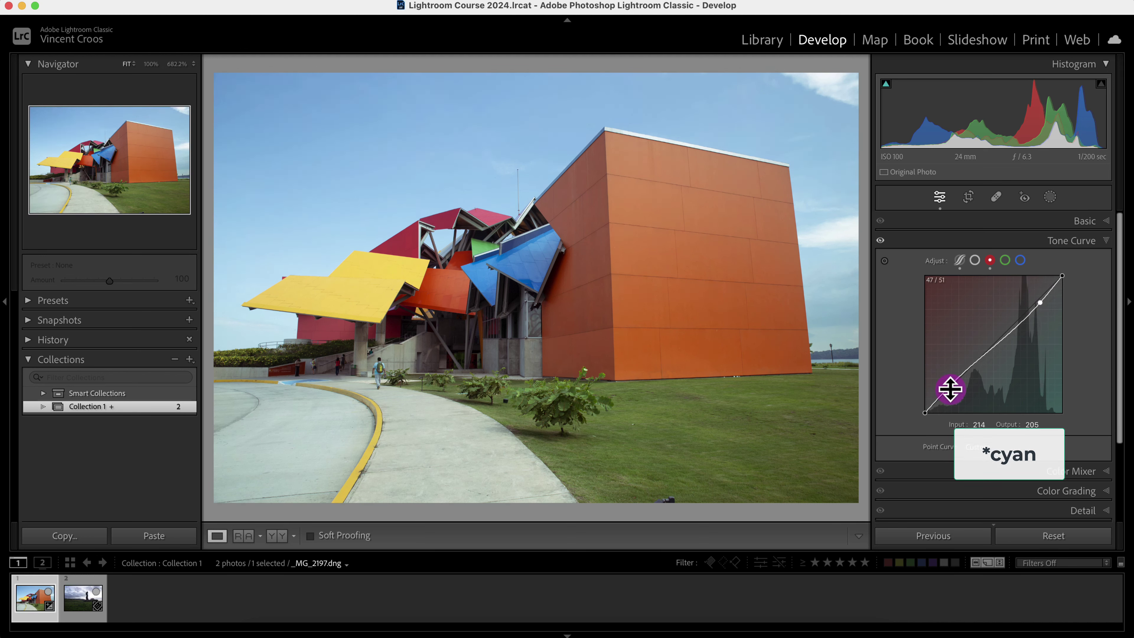
{"action": "left_click_drag", "start_coordinate": [951, 384], "coordinate": [950, 384]}
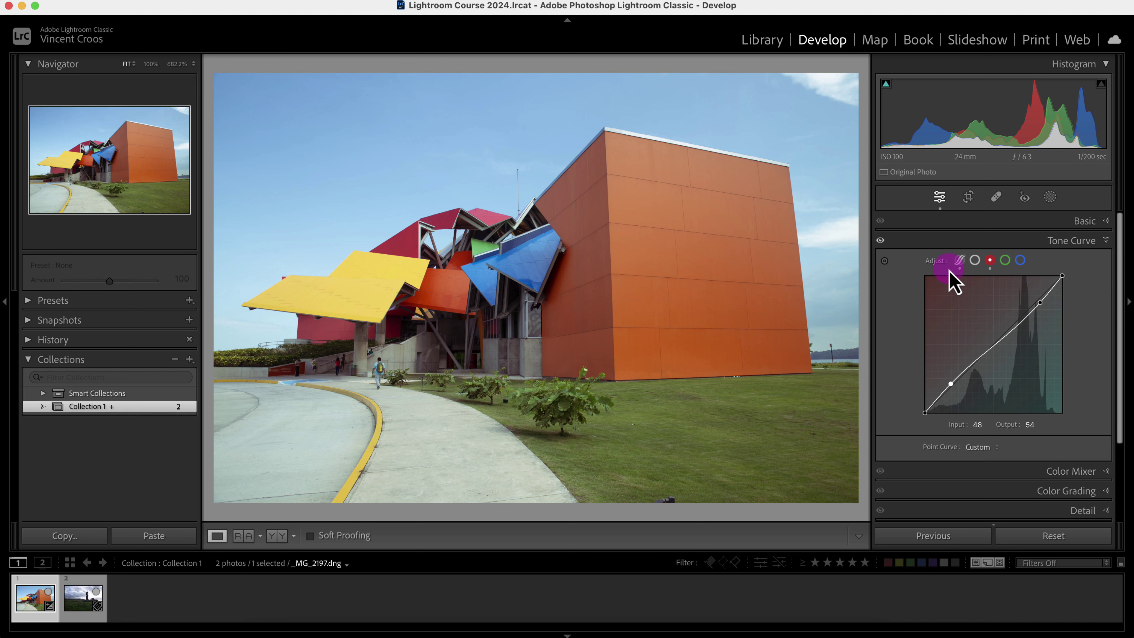
Reset the red curve and lift its midtones, then pull a green midpoint toward magenta
{"action": "double_click", "coordinate": [937, 264]}
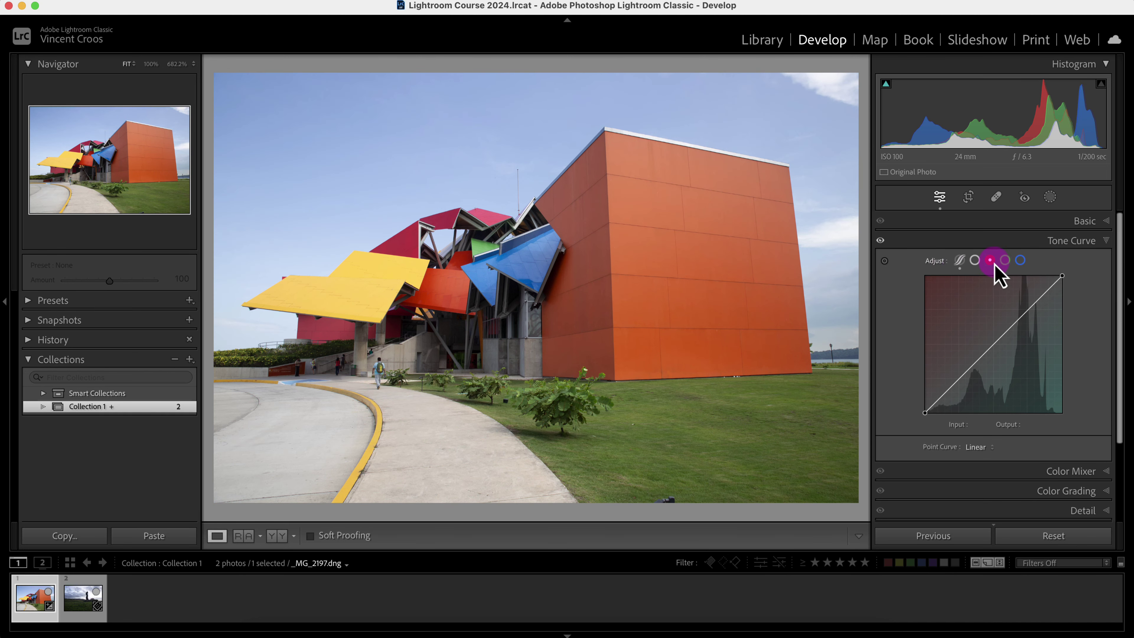
{"action": "left_click", "coordinate": [1003, 327]}
{"action": "left_click_drag", "start_coordinate": [999, 340], "coordinate": [950, 384]}
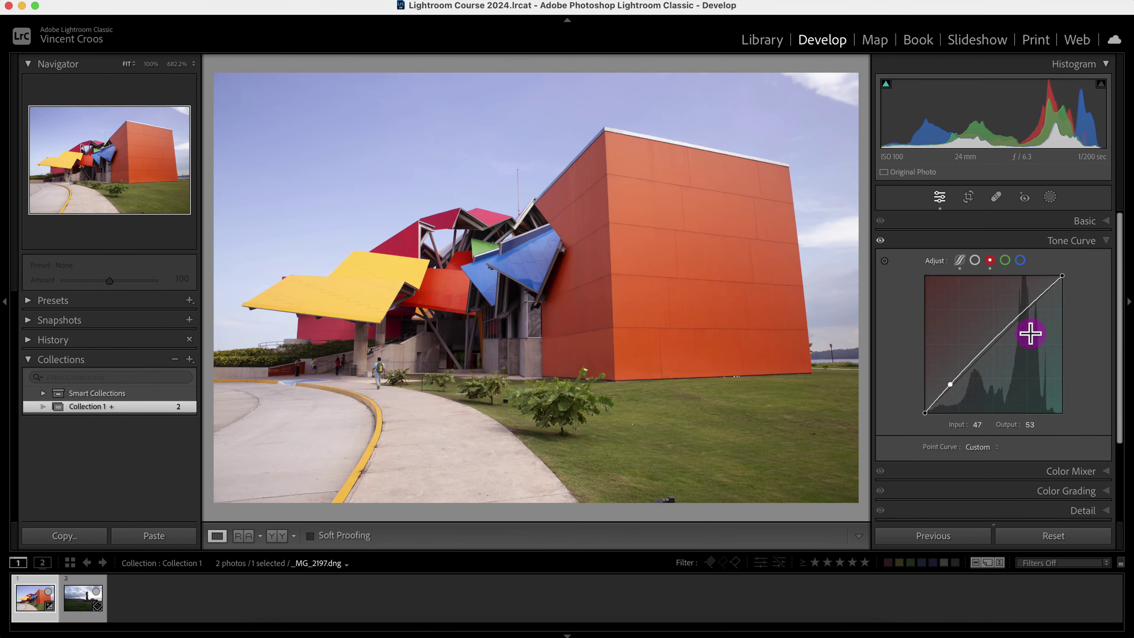
{"action": "left_click", "coordinate": [1005, 260]}
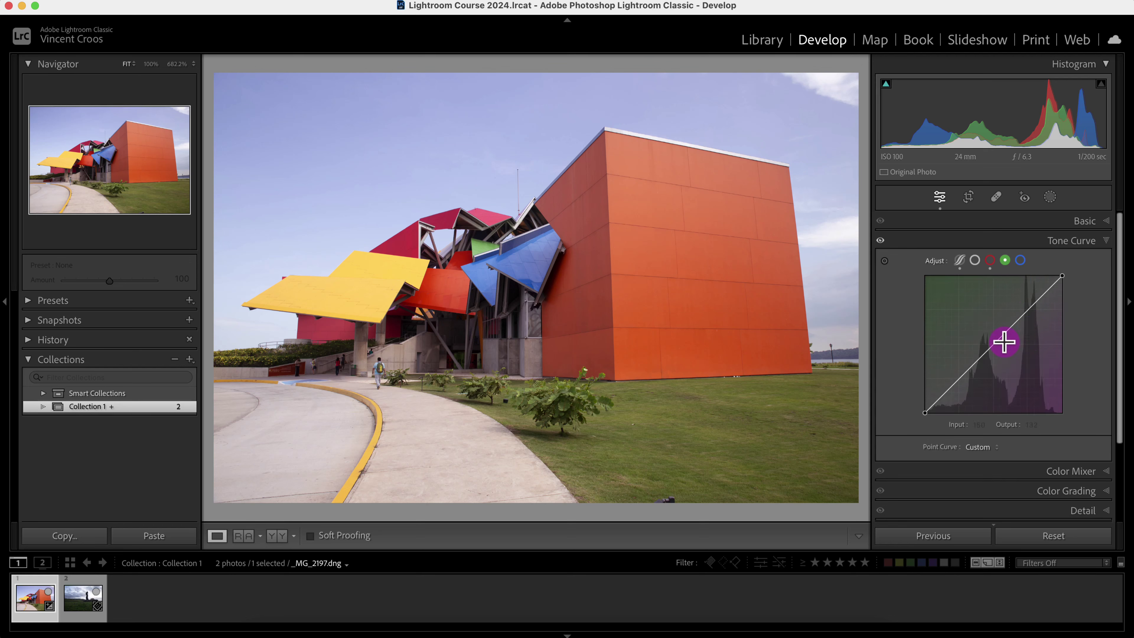
{"action": "left_click", "coordinate": [1000, 340]}
{"action": "left_click_drag", "start_coordinate": [1001, 344], "coordinate": [1002, 357]}
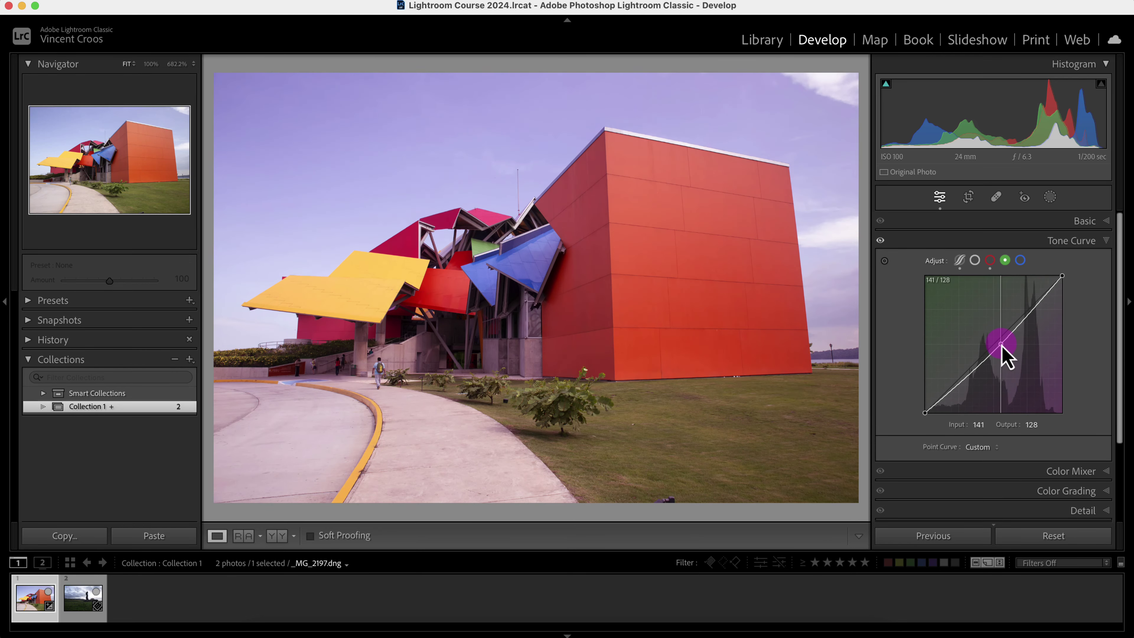
Shape the blue curve with points at 57/67 and 213/197
{"action": "left_click", "coordinate": [1021, 261]}
{"action": "left_click", "coordinate": [996, 364]}
{"action": "left_click_drag", "start_coordinate": [995, 348], "coordinate": [999, 347]}
{"action": "left_click", "coordinate": [959, 383]}
{"action": "left_click_drag", "start_coordinate": [959, 383], "coordinate": [960, 384]}
{"action": "left_click_drag", "start_coordinate": [997, 344], "coordinate": [1039, 305]}
Reshape the green curve with points near 218/223 and 43/36
{"action": "left_click", "coordinate": [1005, 260]}
{"action": "left_click_drag", "start_coordinate": [1002, 345], "coordinate": [1044, 293]}
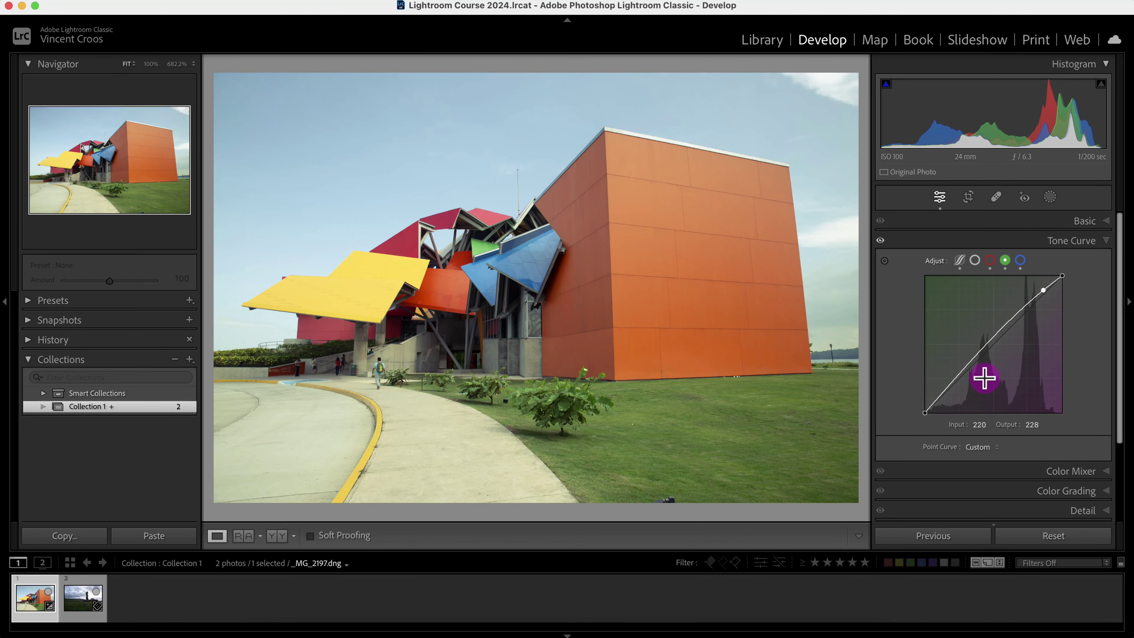
{"action": "left_click_drag", "start_coordinate": [944, 393], "coordinate": [948, 395]}
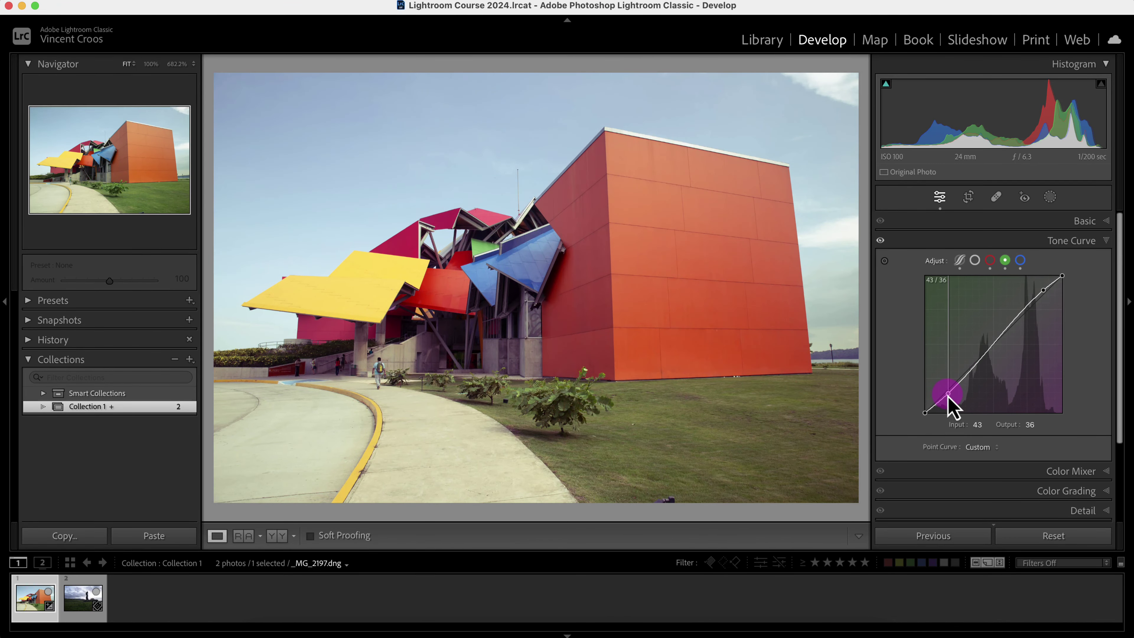
{"action": "left_click", "coordinate": [974, 259]}
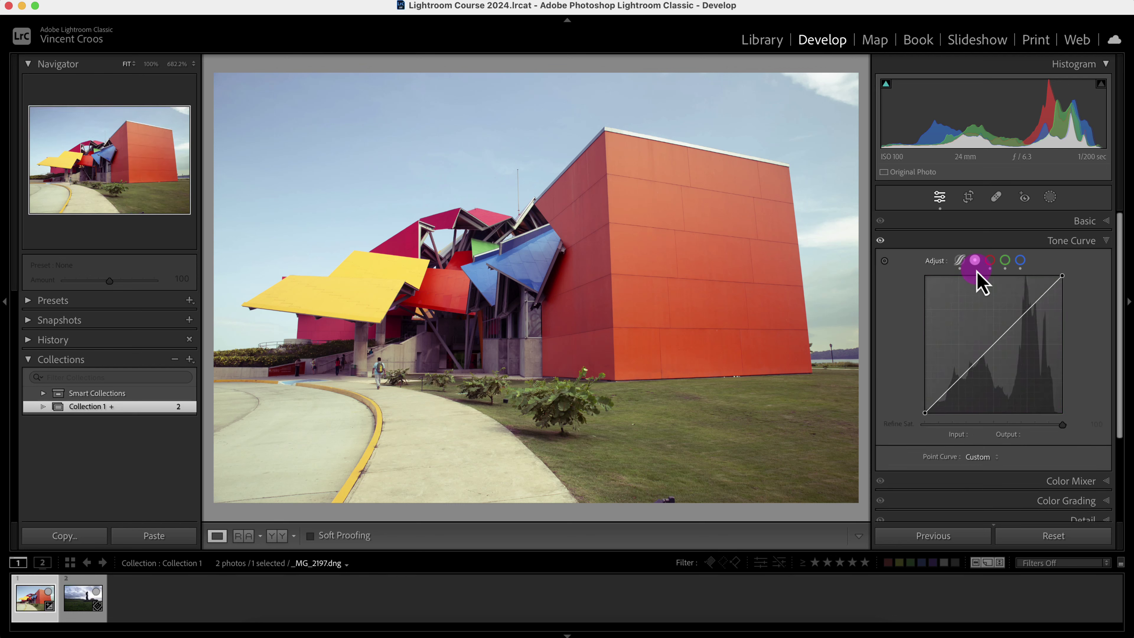
{"action": "left_click", "coordinate": [959, 261]}
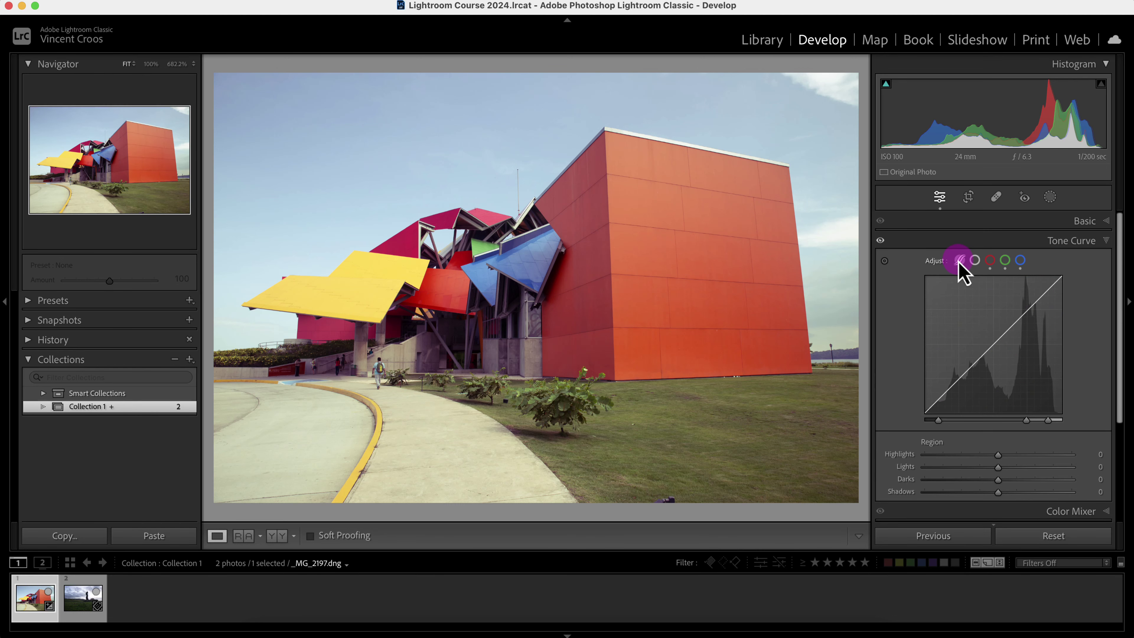
{"action": "left_click", "coordinate": [1004, 260]}
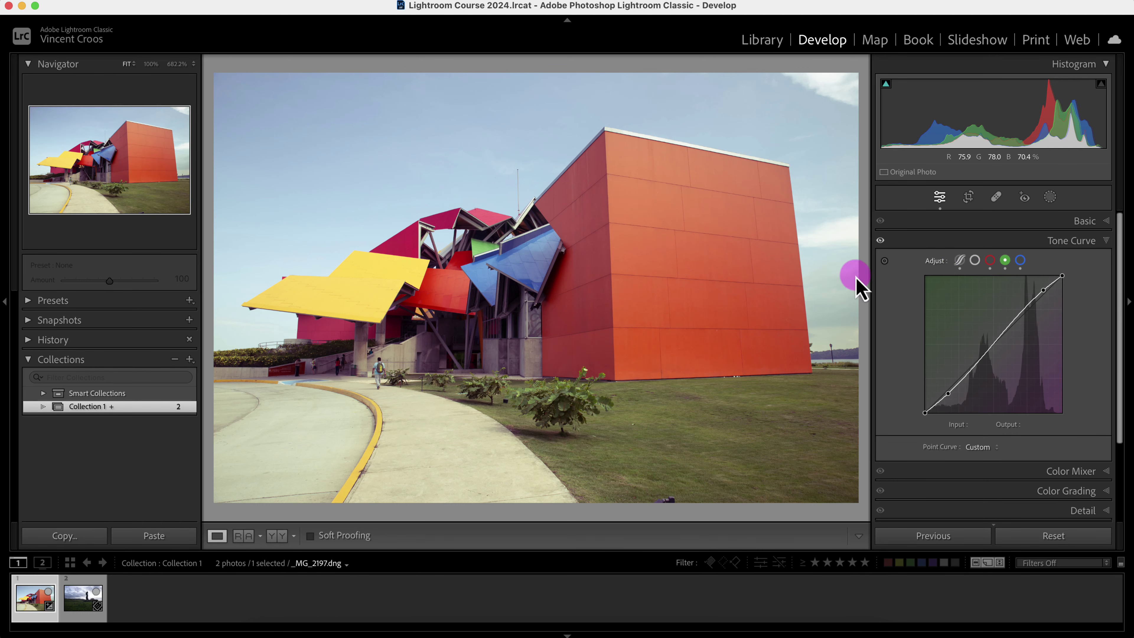
{"action": "key", "text": "backslash"}
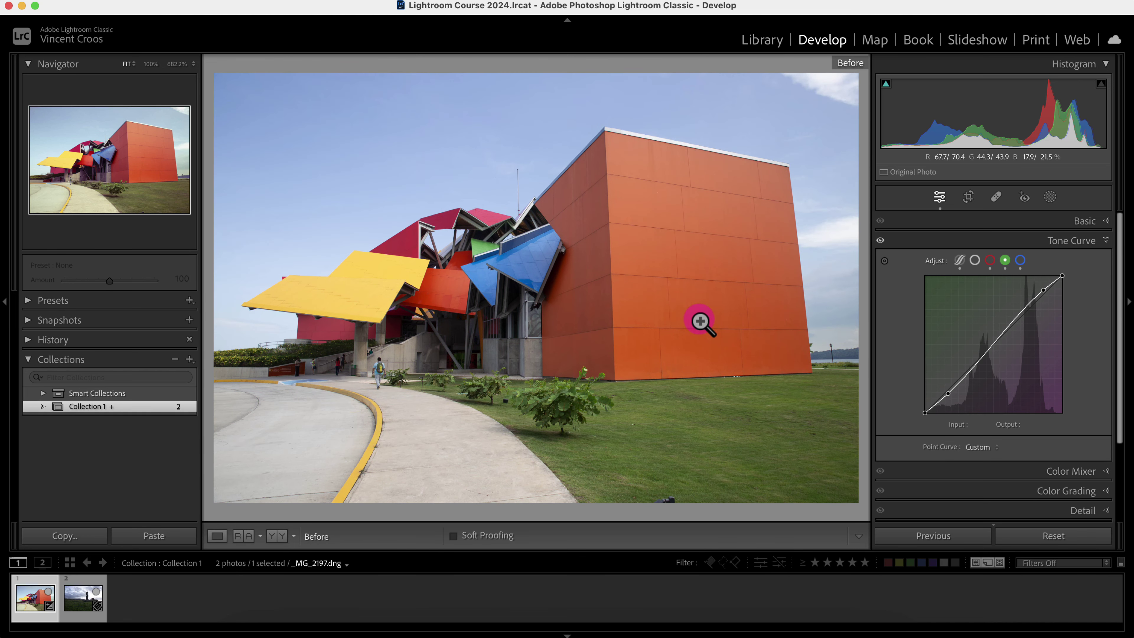
{"action": "key", "text": "backslash"}
{"action": "key", "text": "backslash"}
{"action": "key", "text": "backslash"}
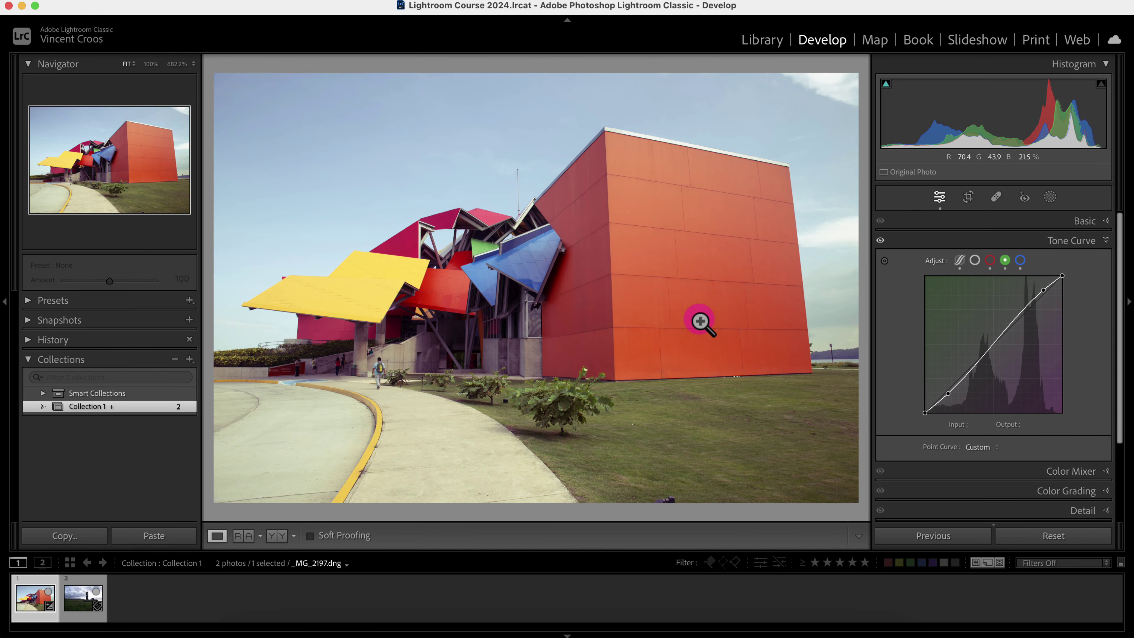